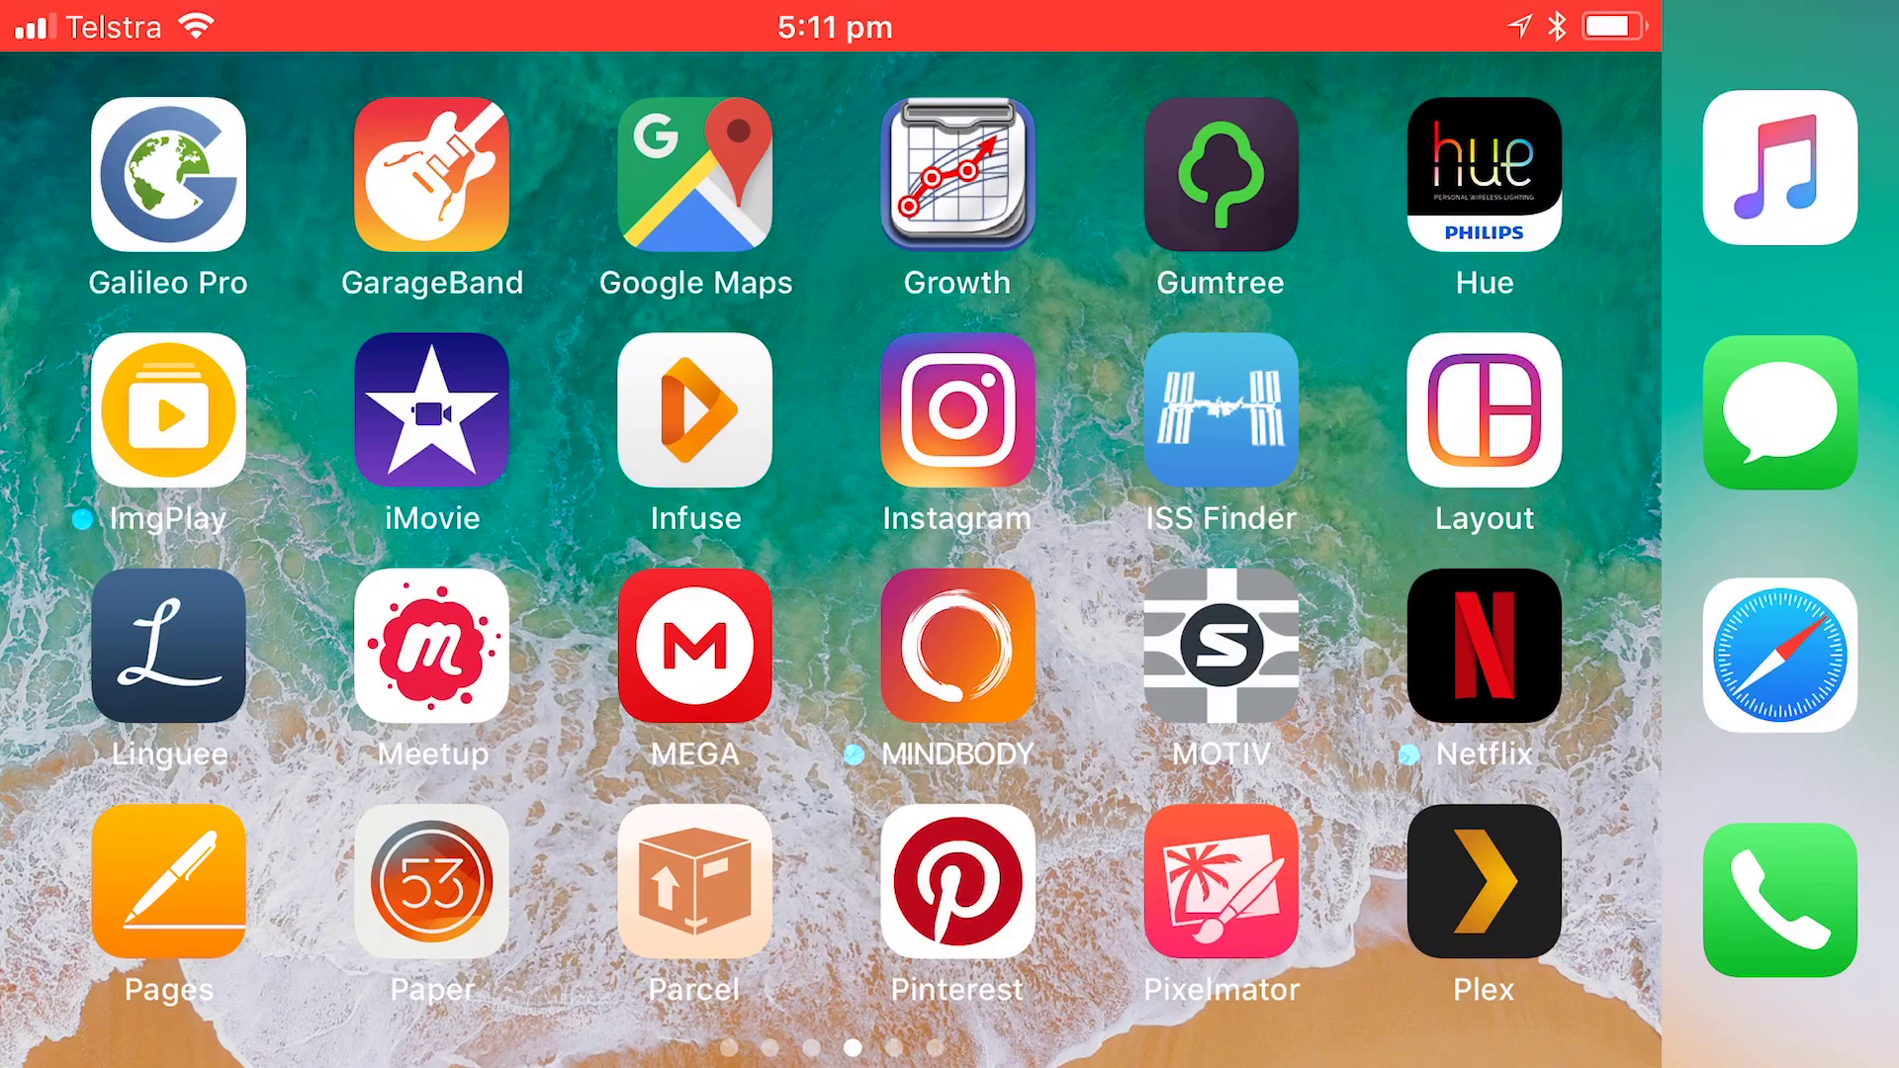
Open Safari from the dock to reach the YouTube results for 'anthony green'
click(1779, 654)
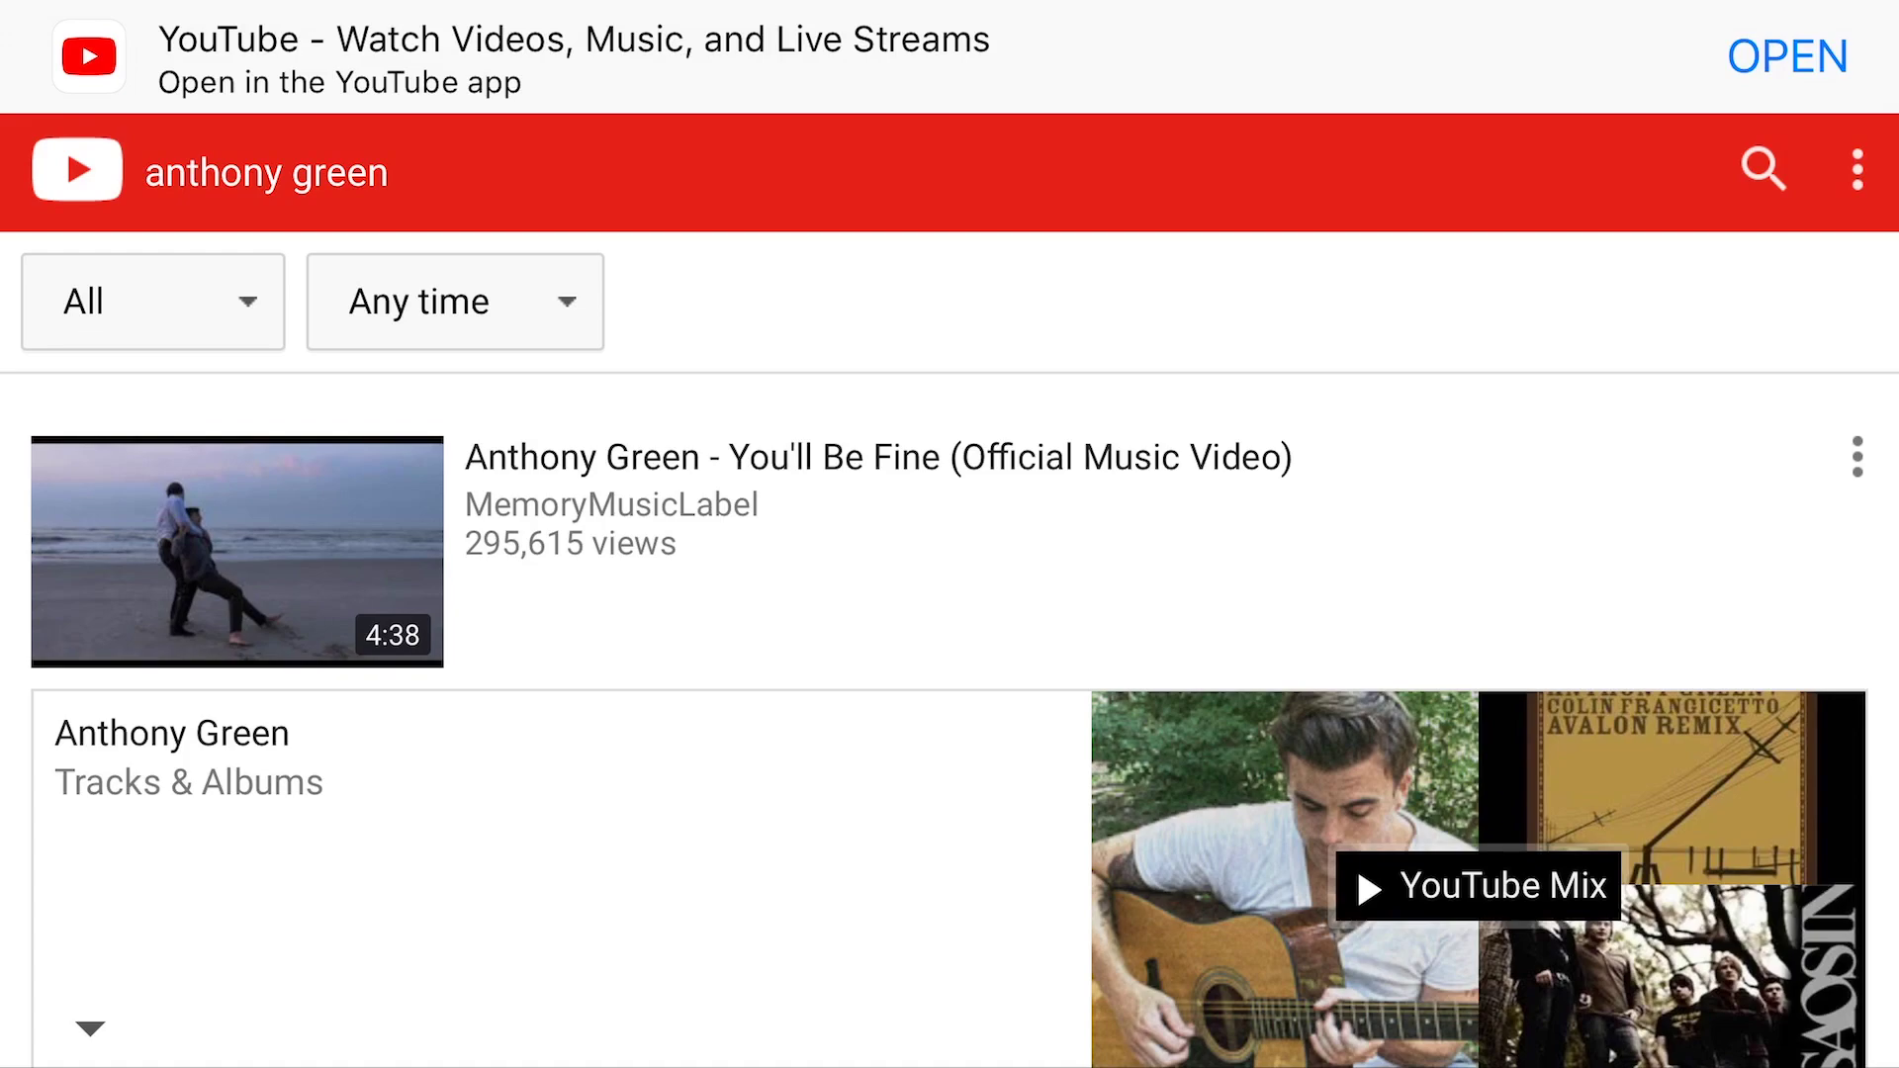
scroll(949, 595, down, 2)
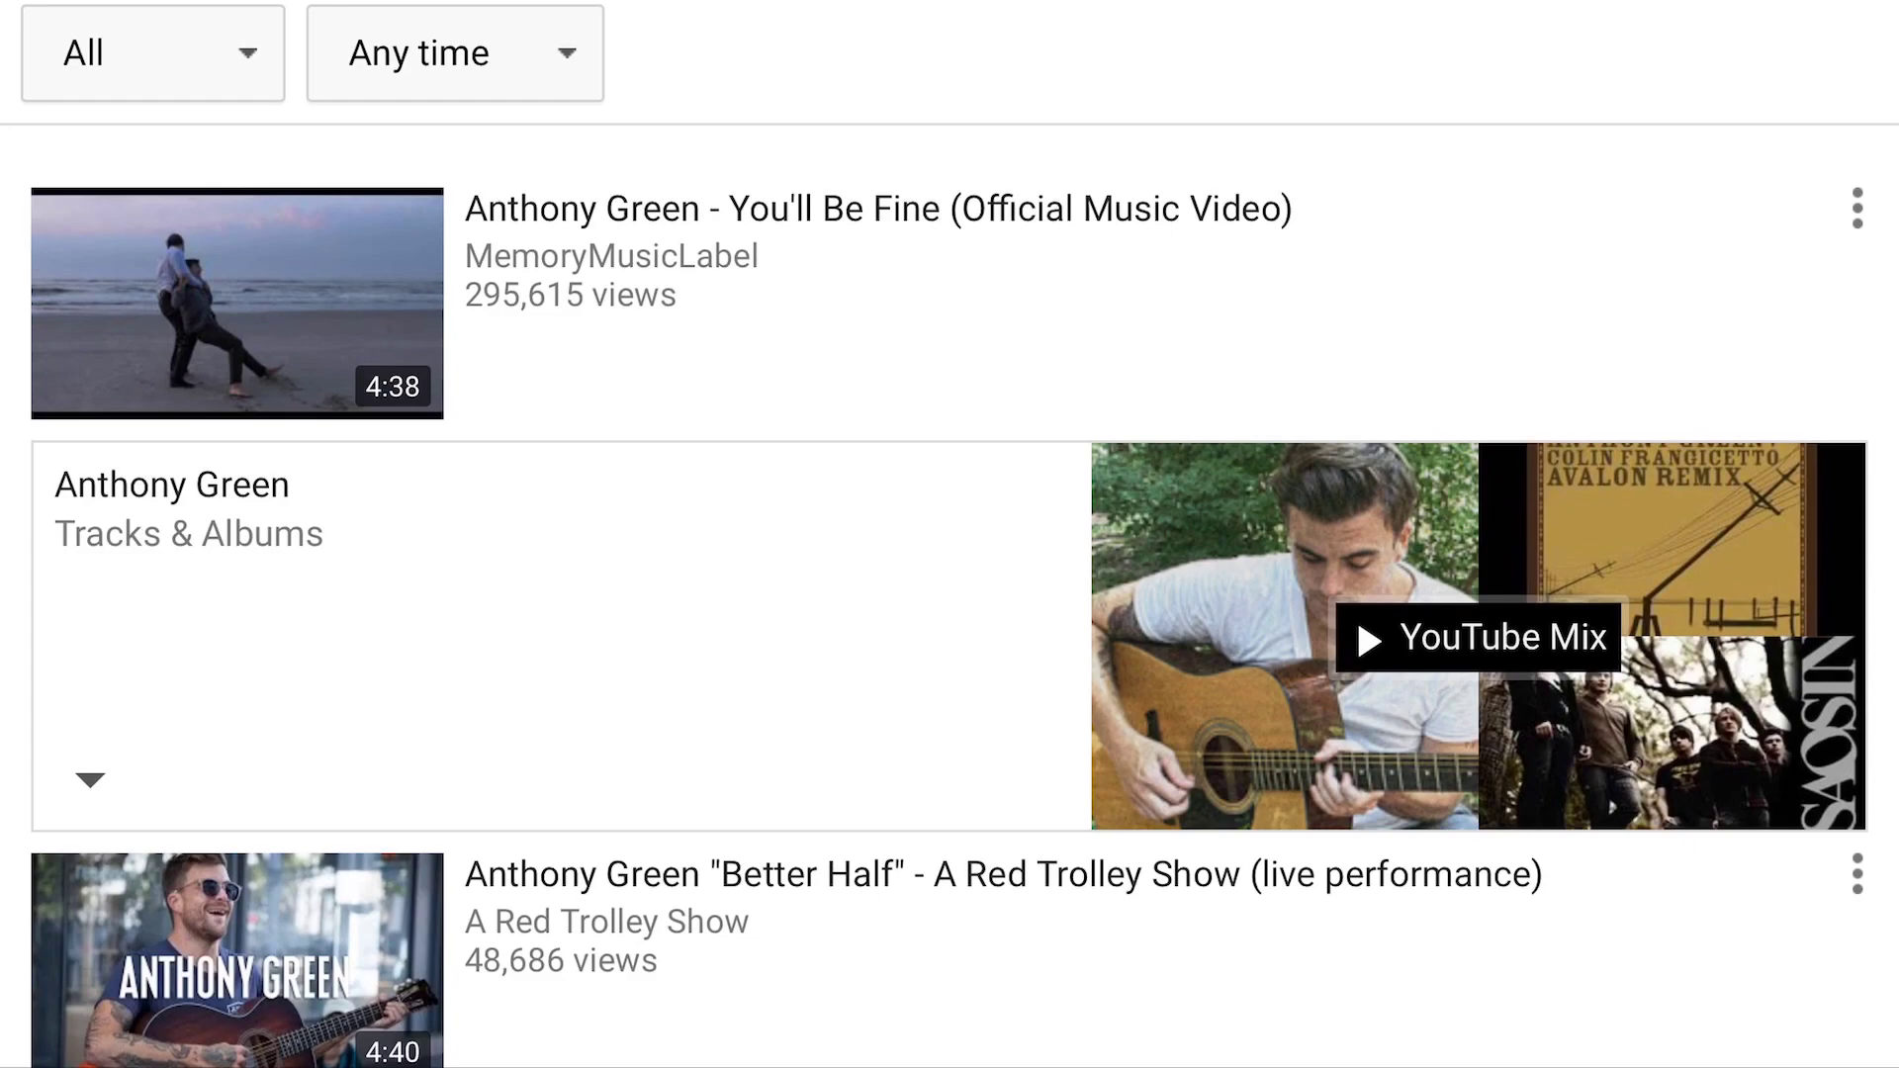
Copy the link of the first result, 'You'll Be Fine', from its action sheet
click(949, 305)
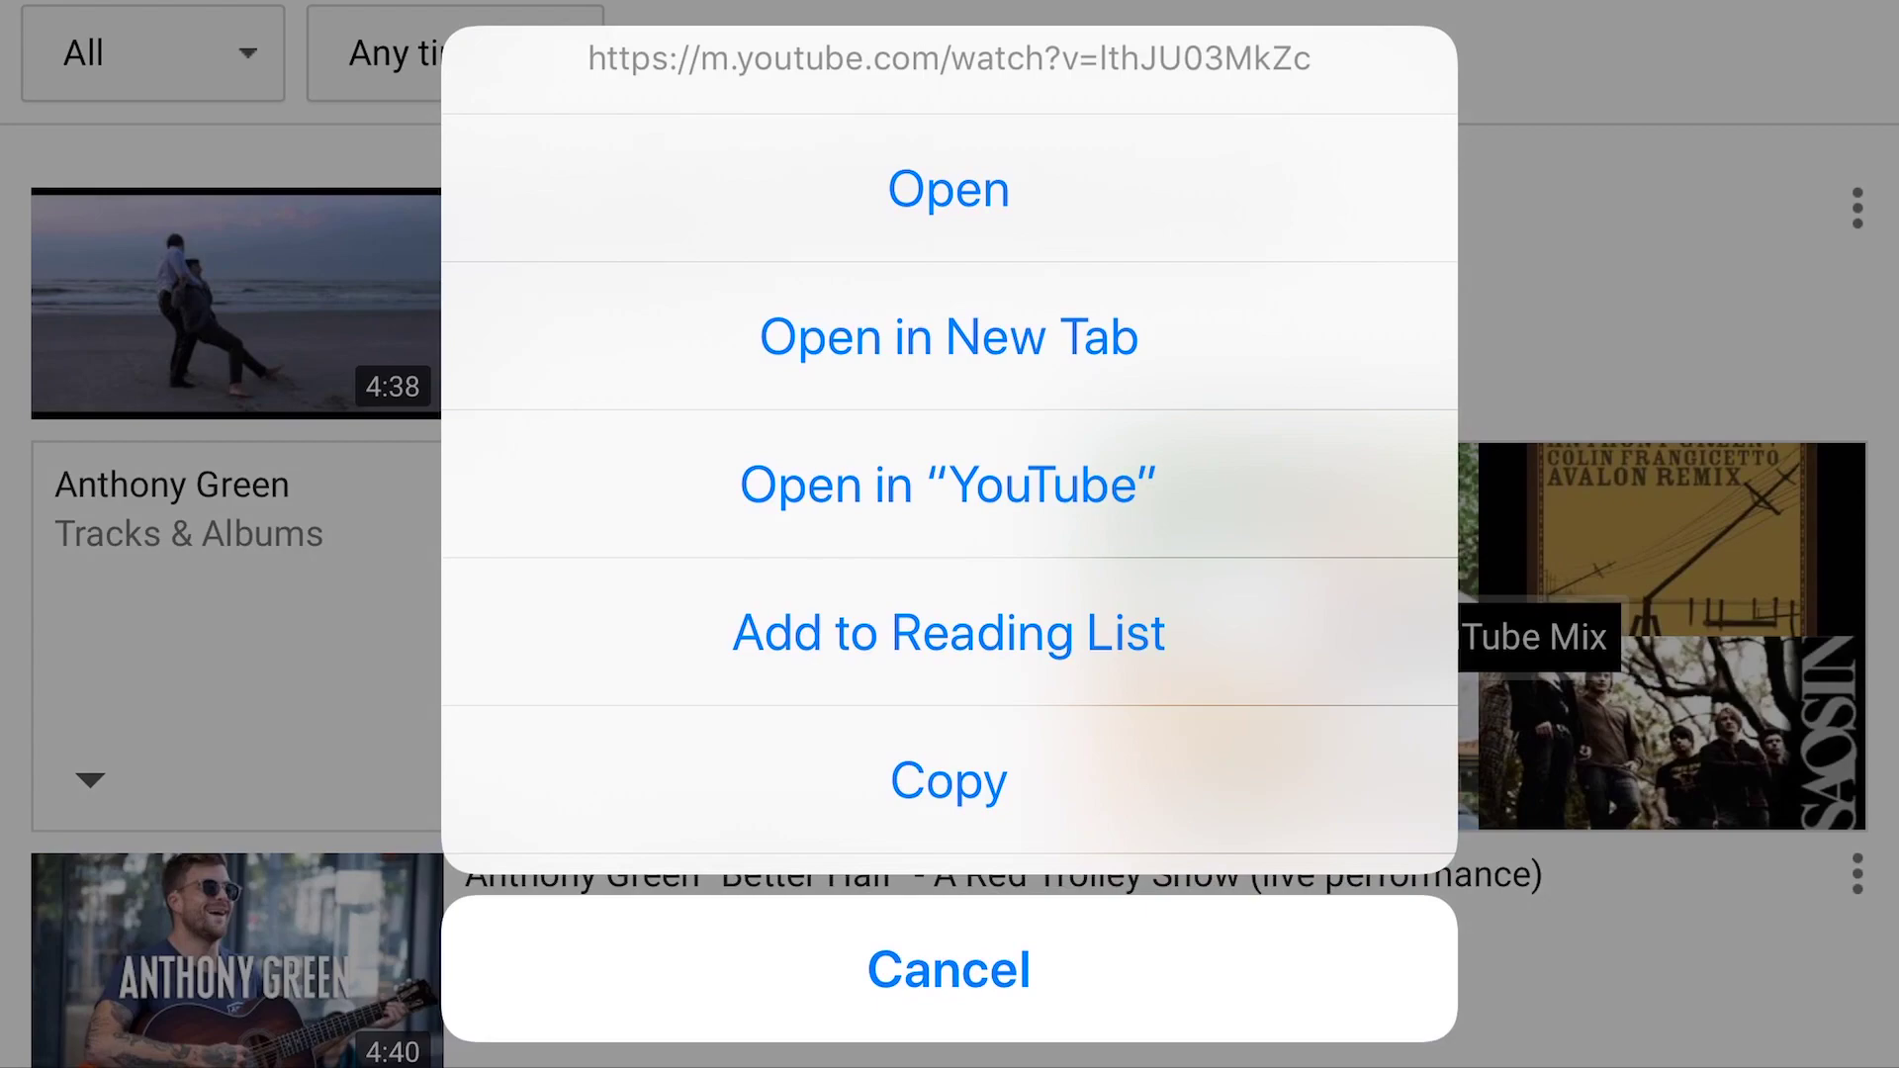
click(950, 969)
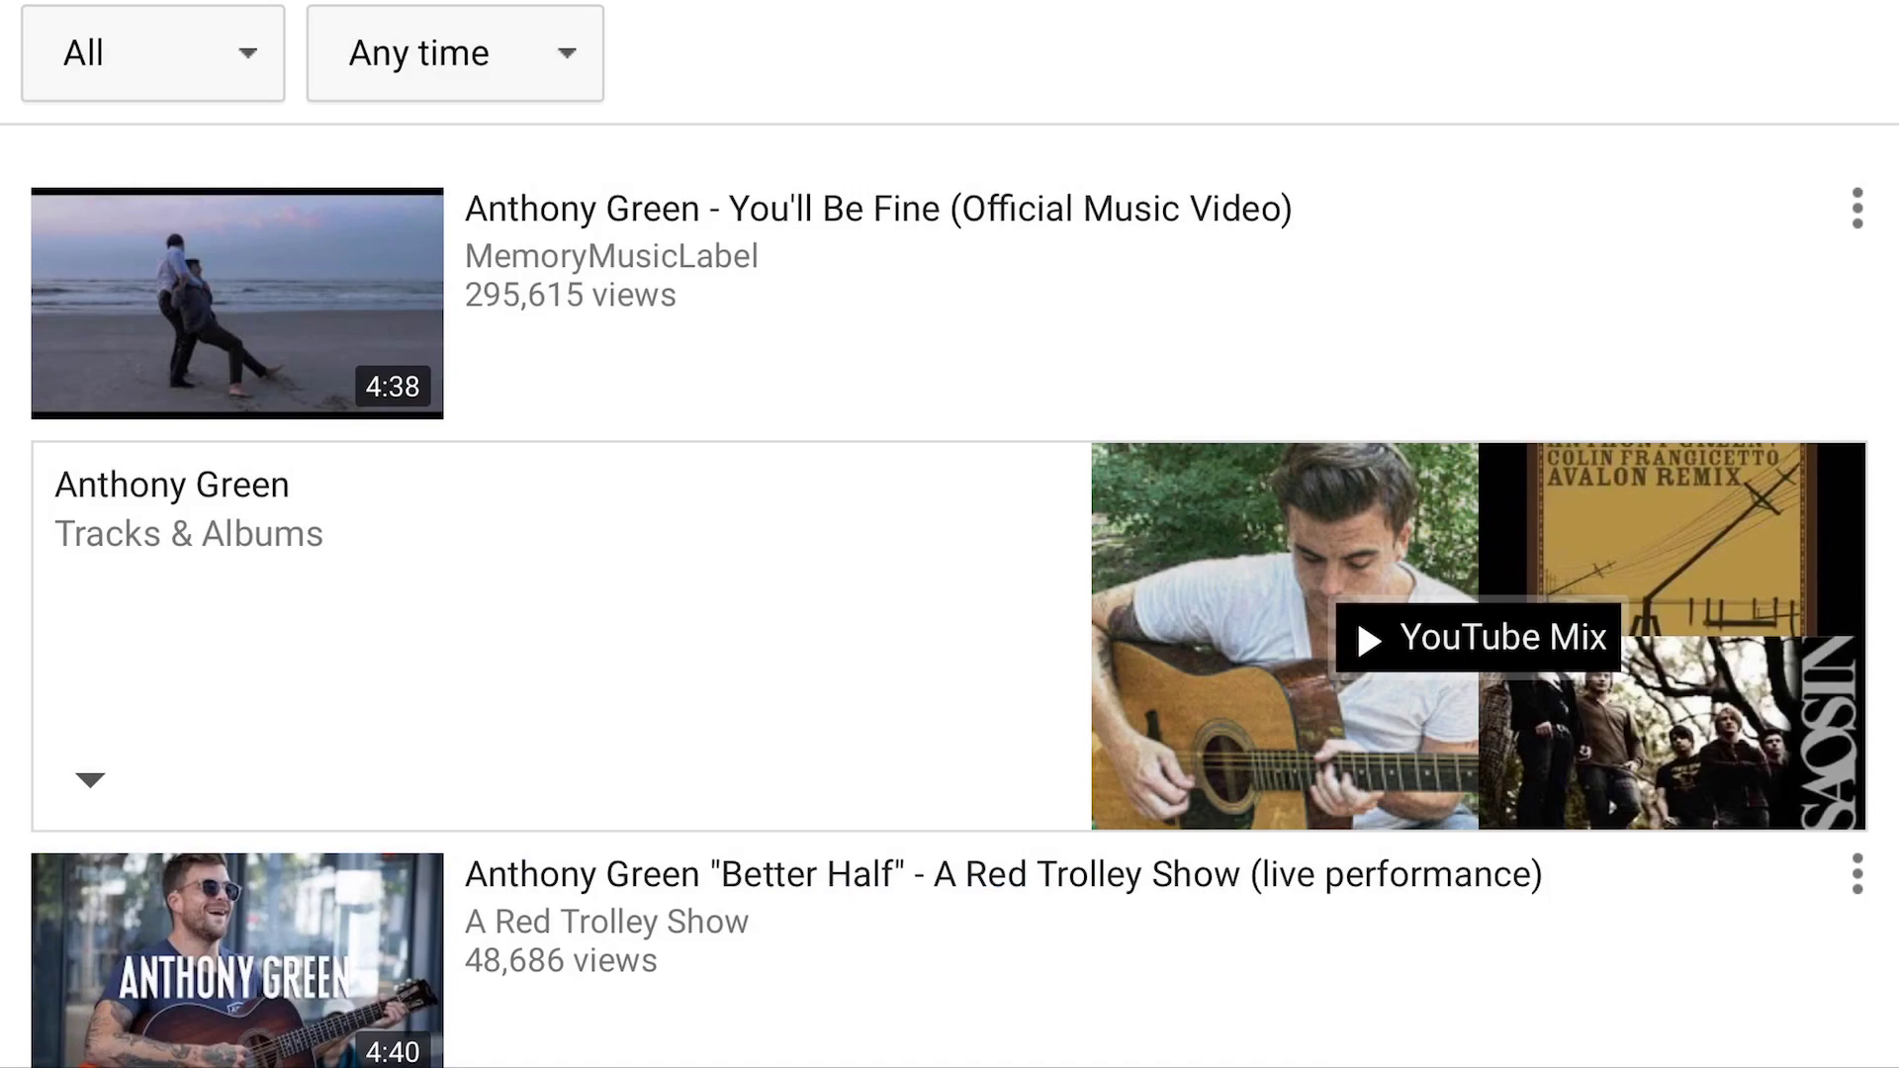
scroll(950, 594, up, 3)
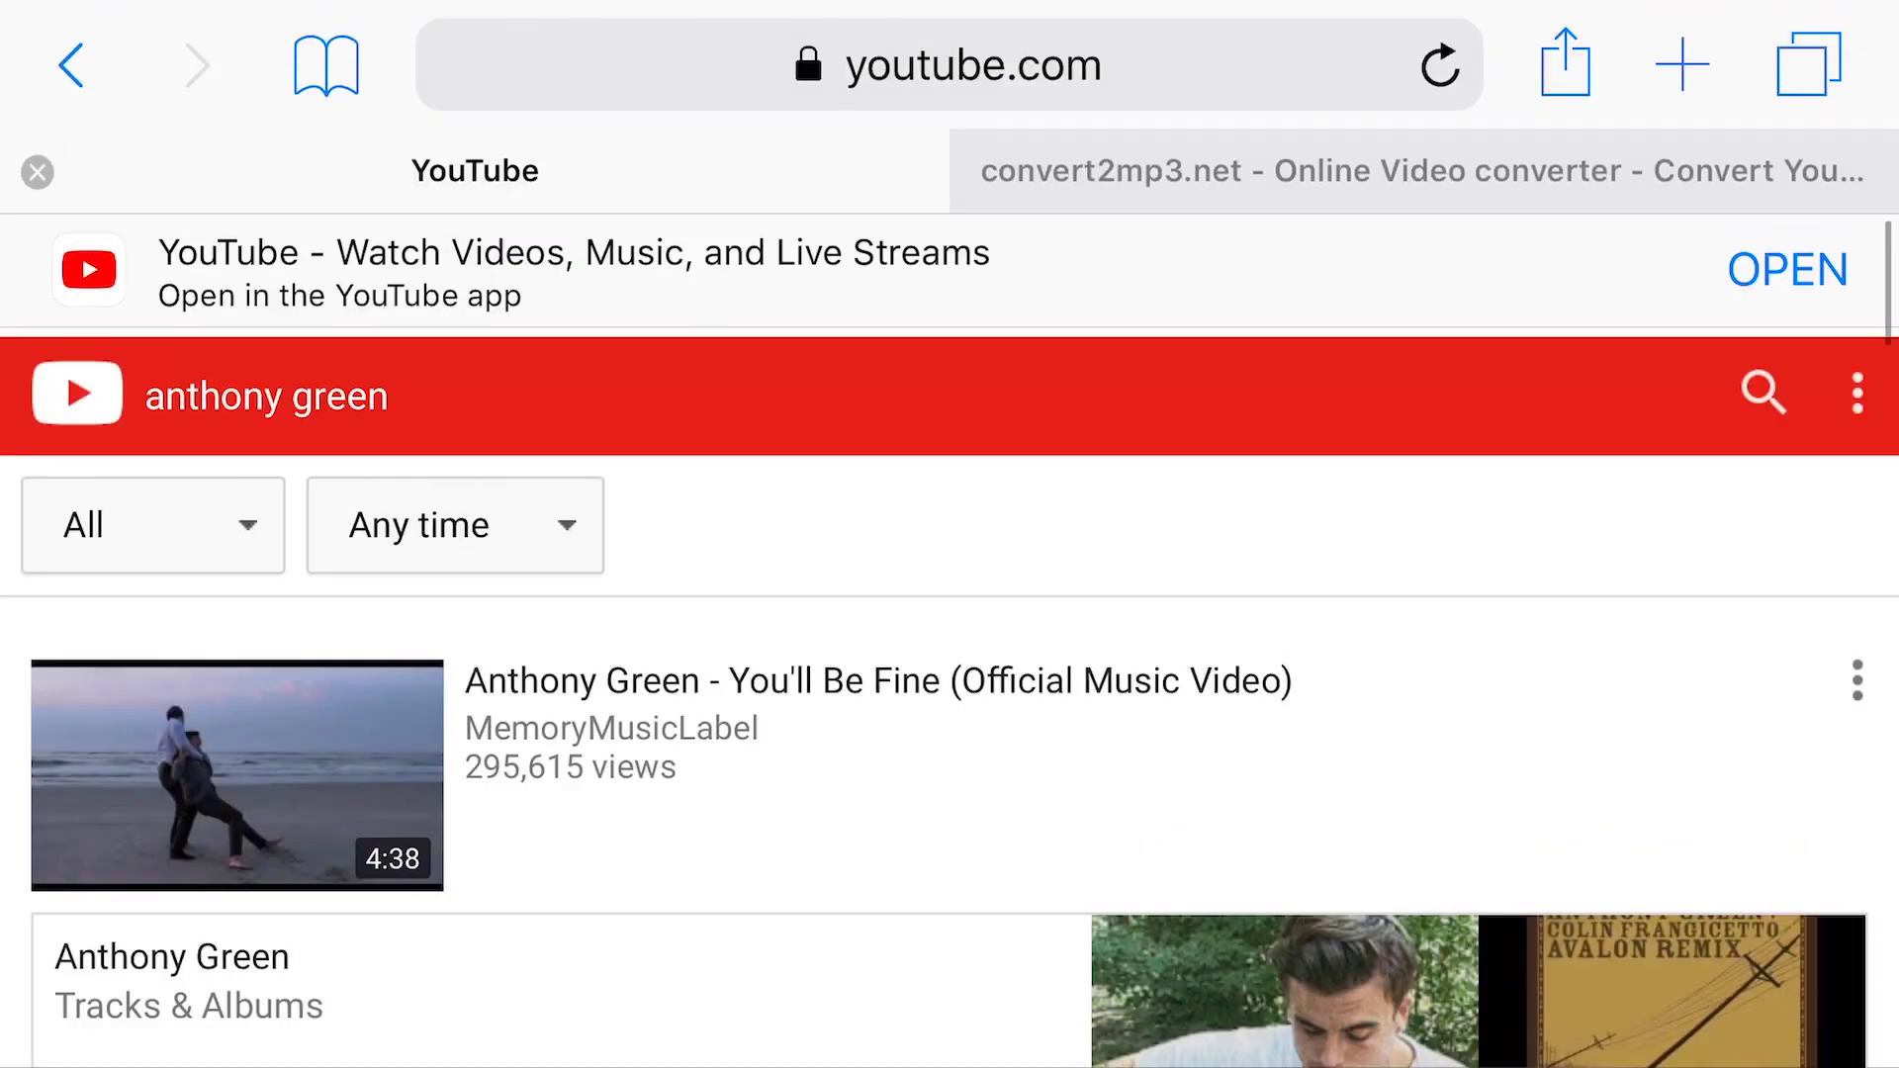
Paste the 'You'll Be Fine' link into convert2mp3.net and convert it to mp3
click(1409, 170)
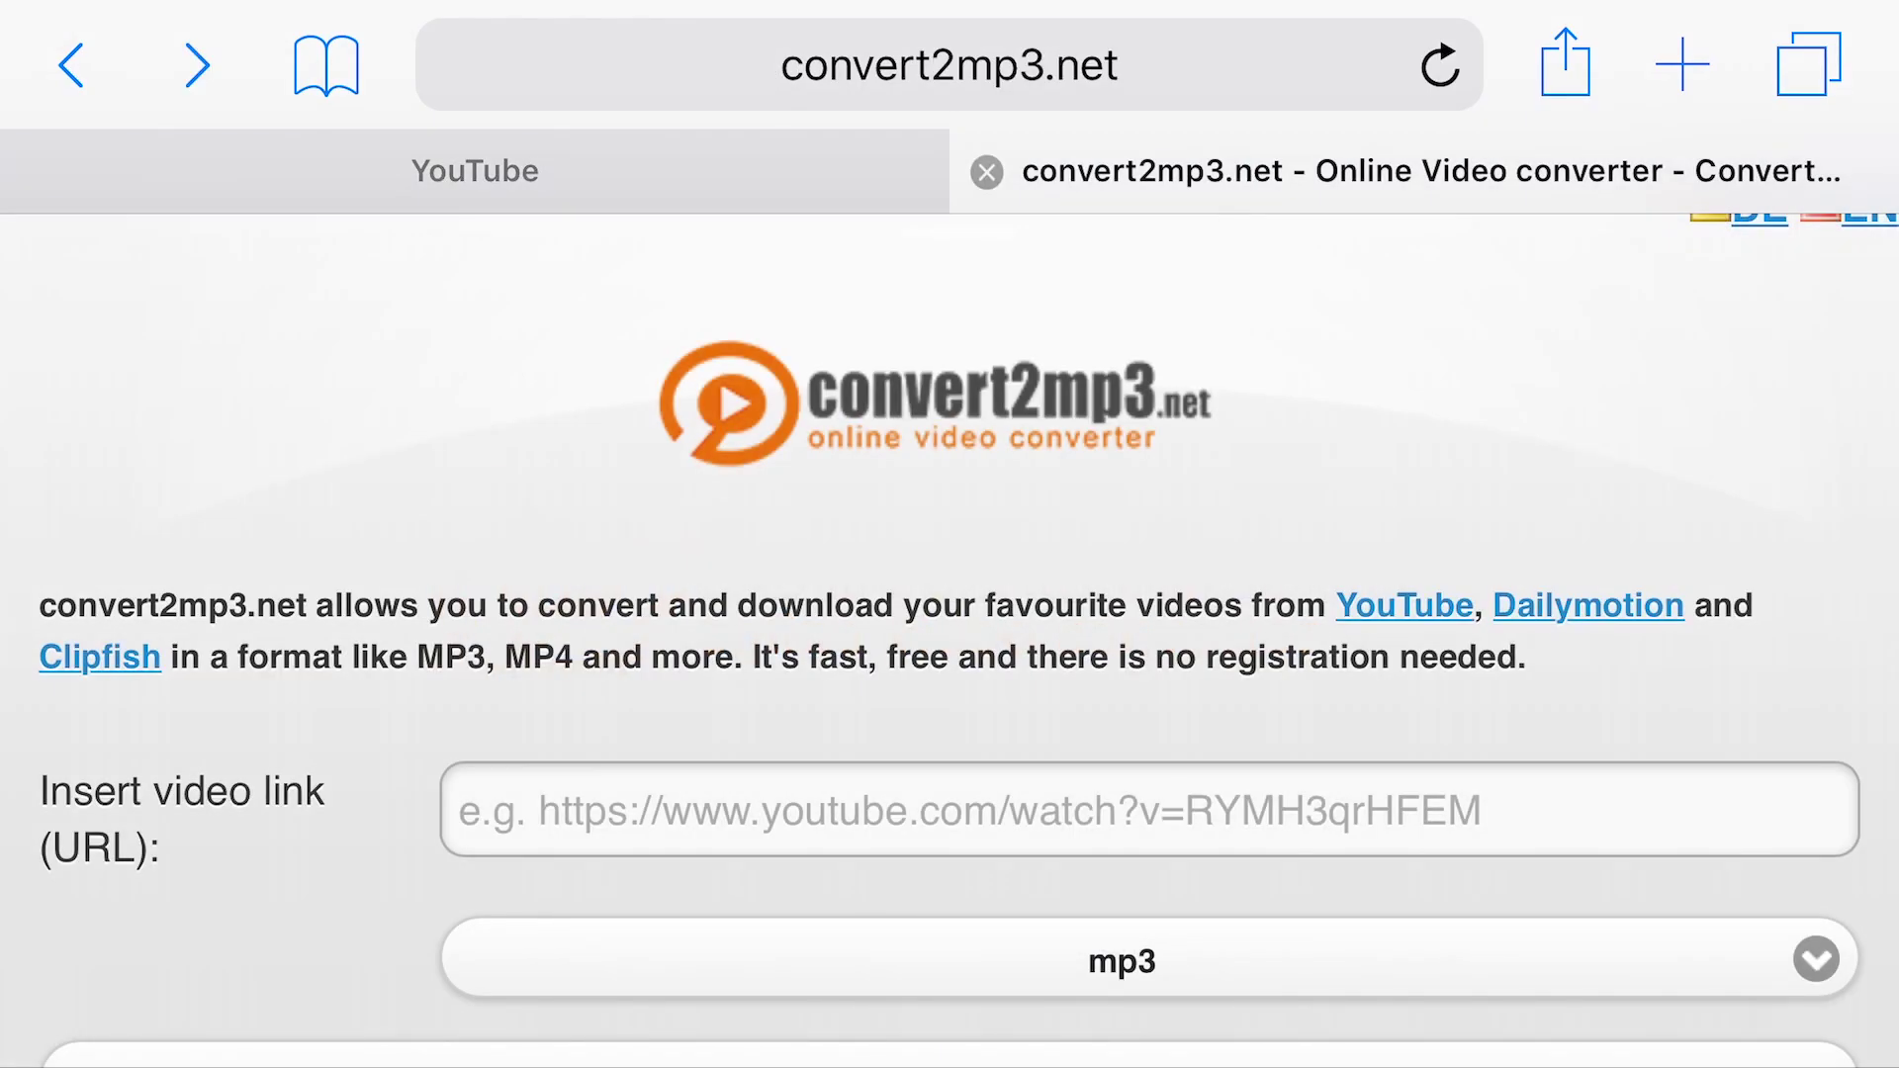
click(1150, 811)
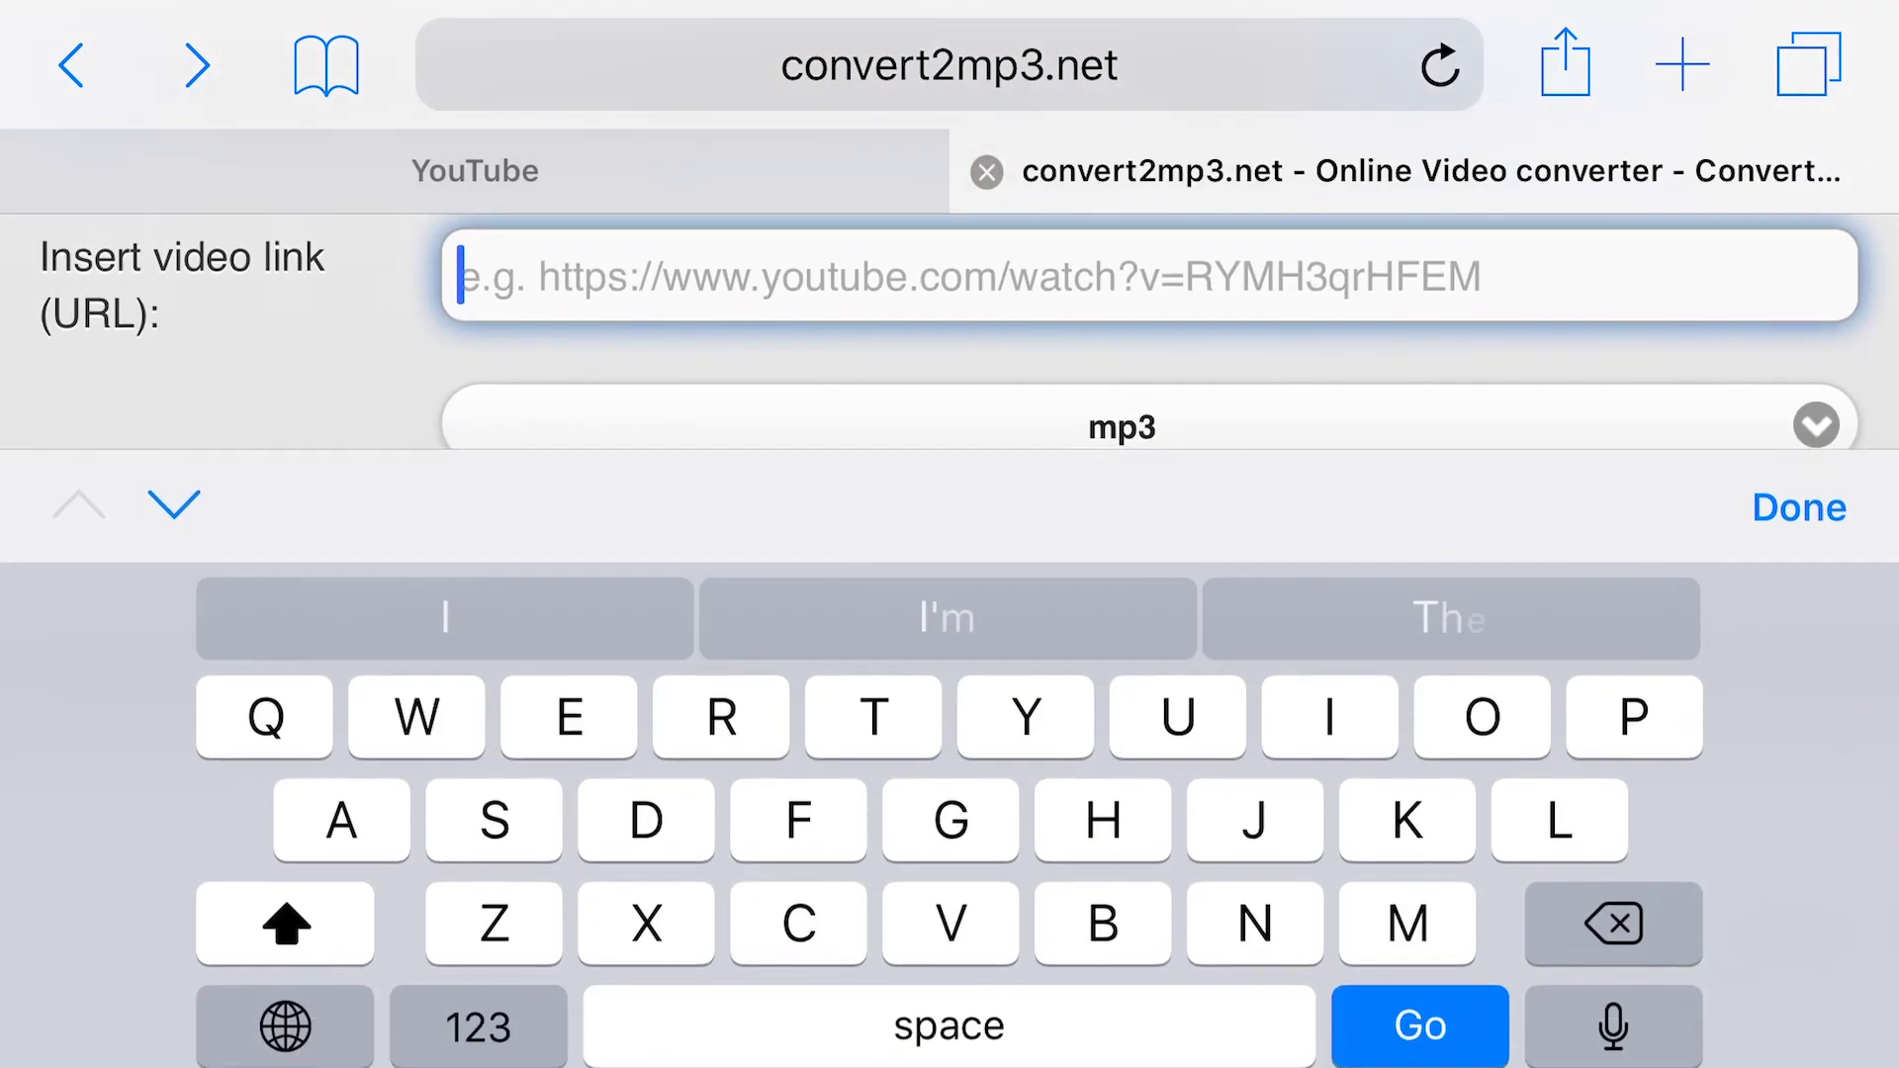
click(463, 276)
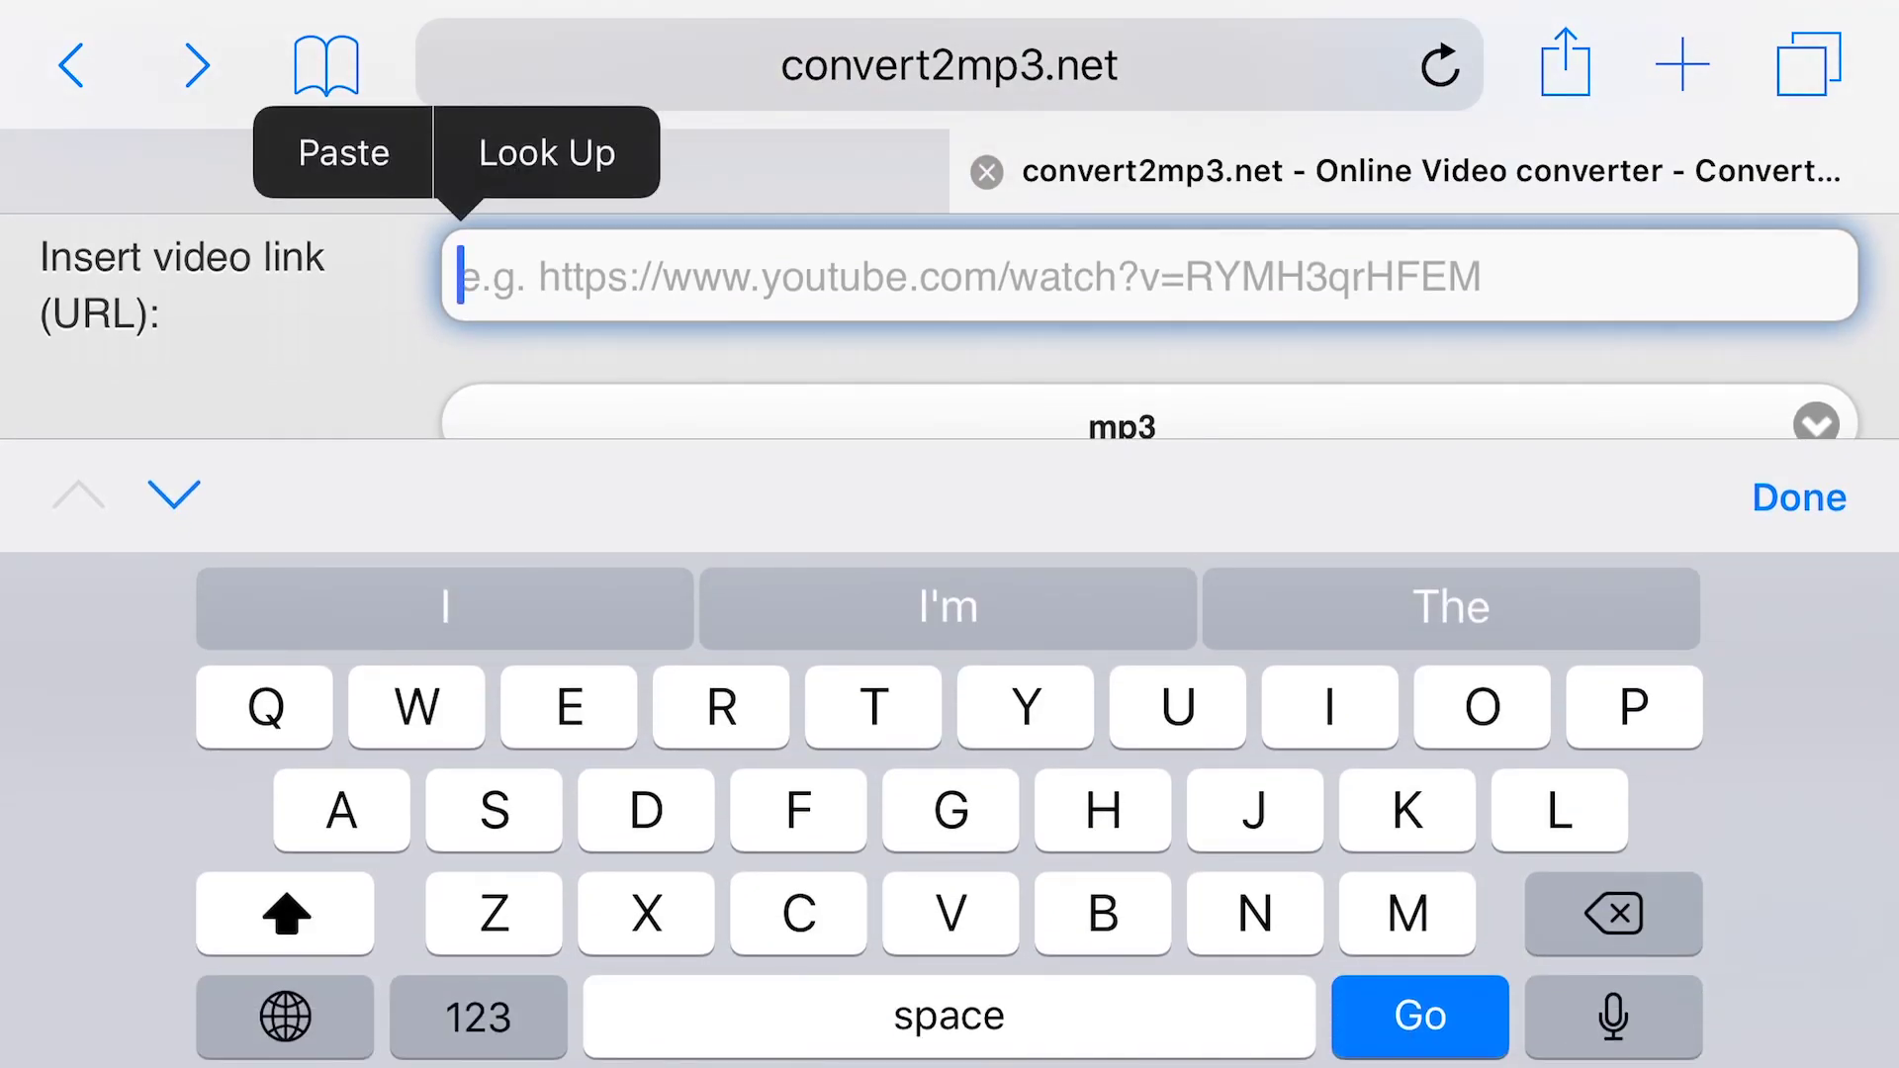
click(343, 153)
click(1797, 498)
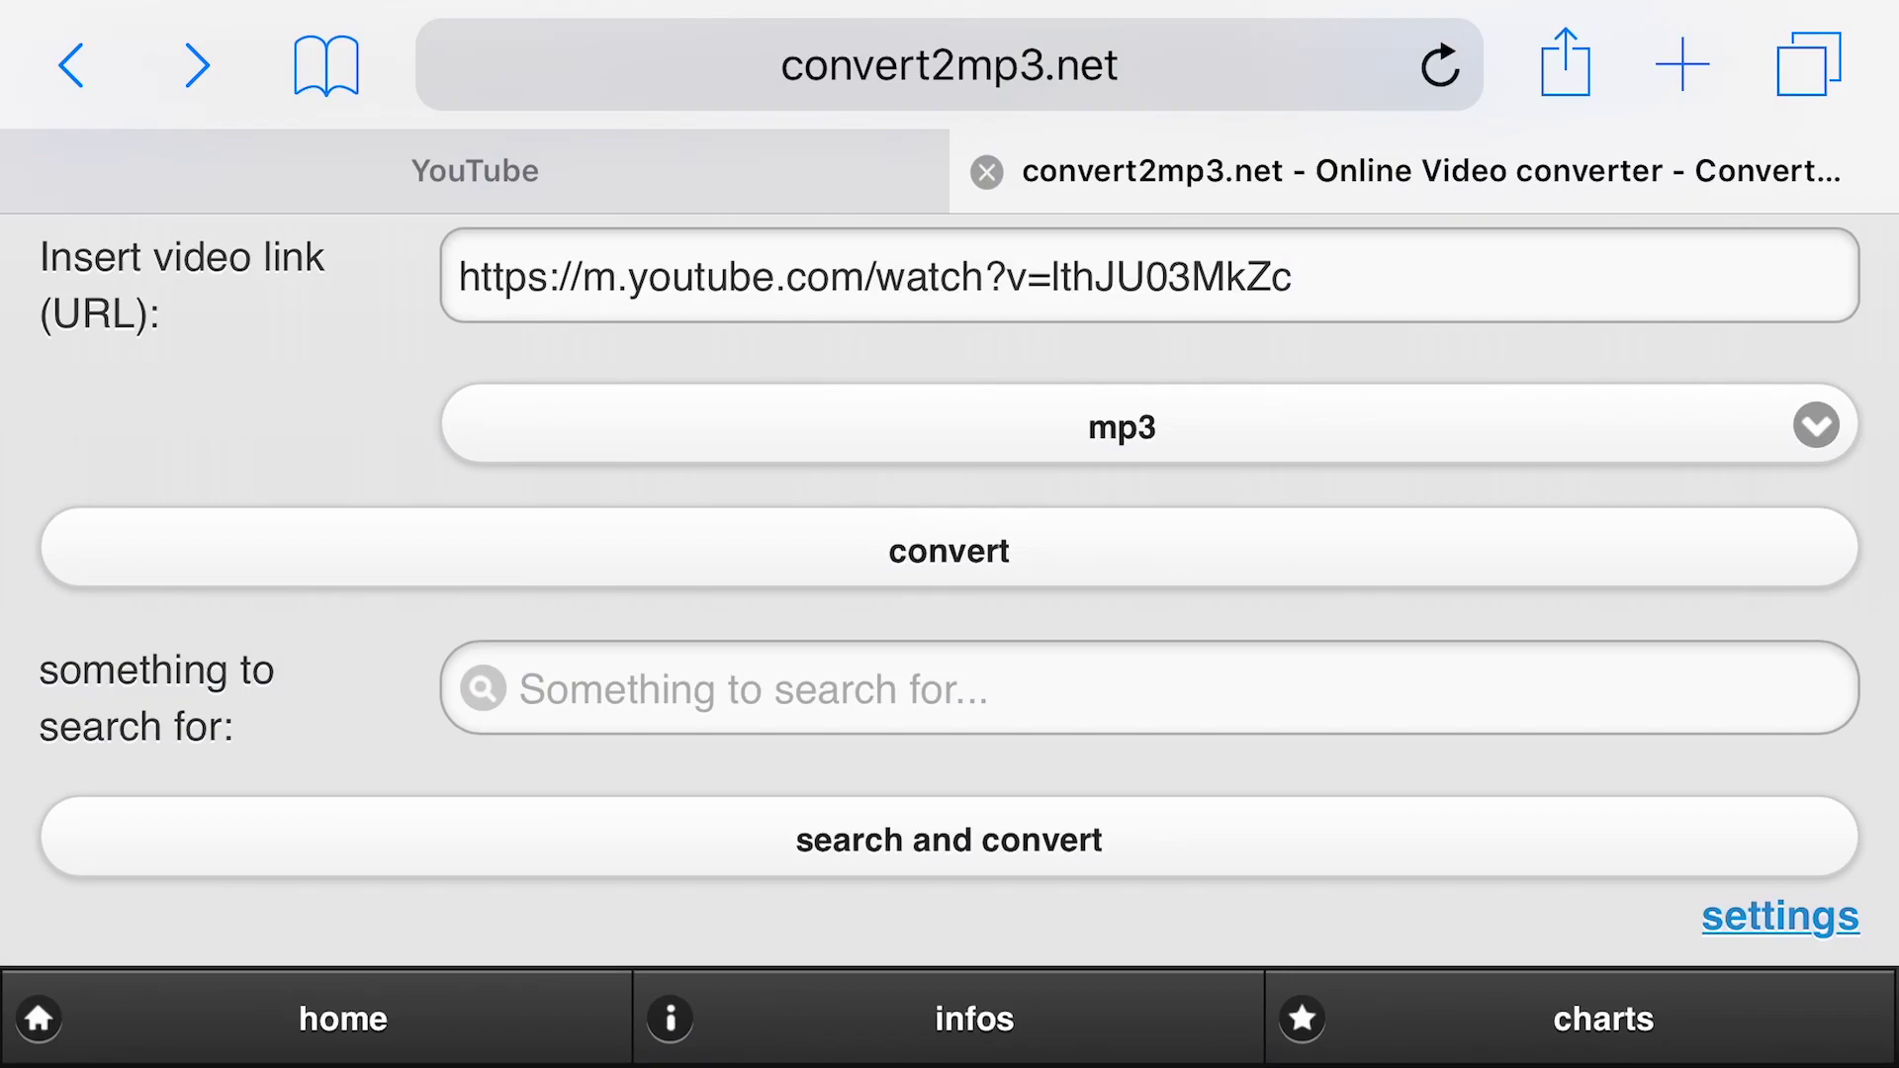
click(949, 549)
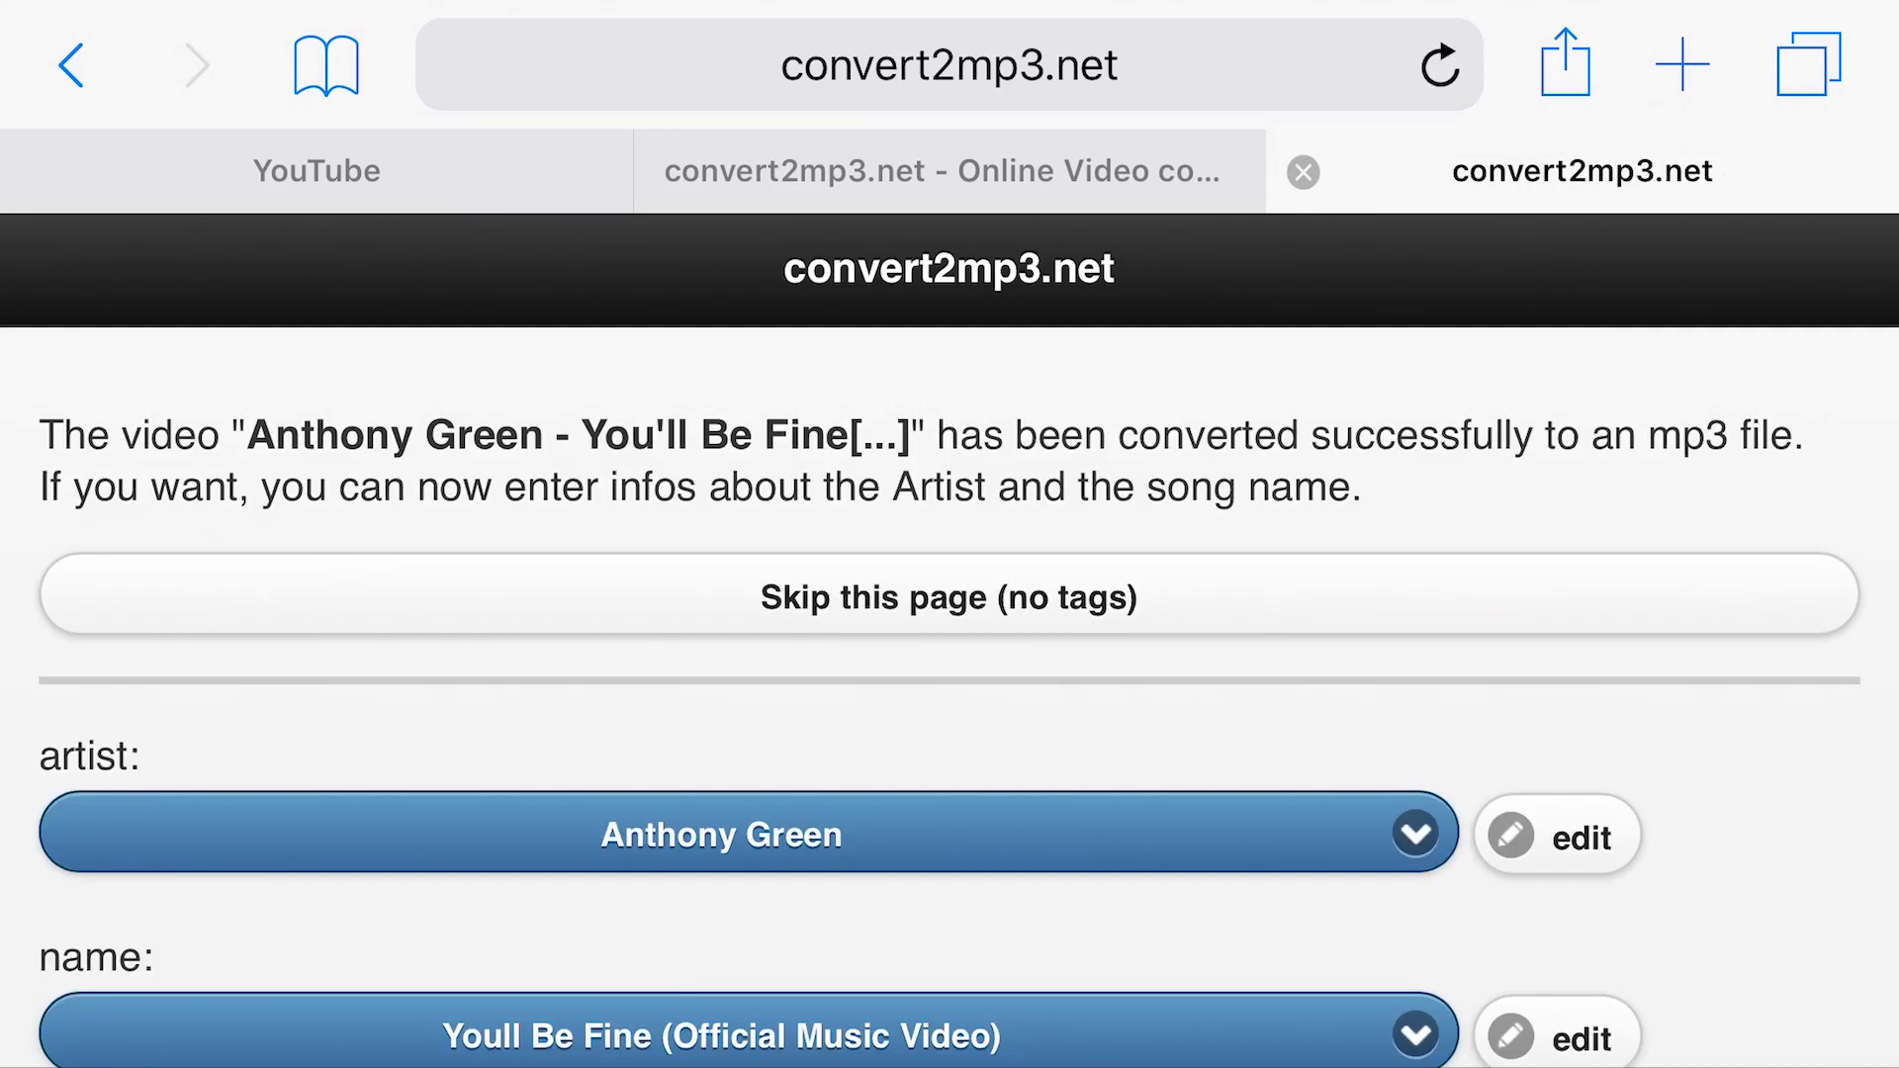
Skip the tag page, save the mp3 to Dropbox's Saves folder, and return home
click(949, 597)
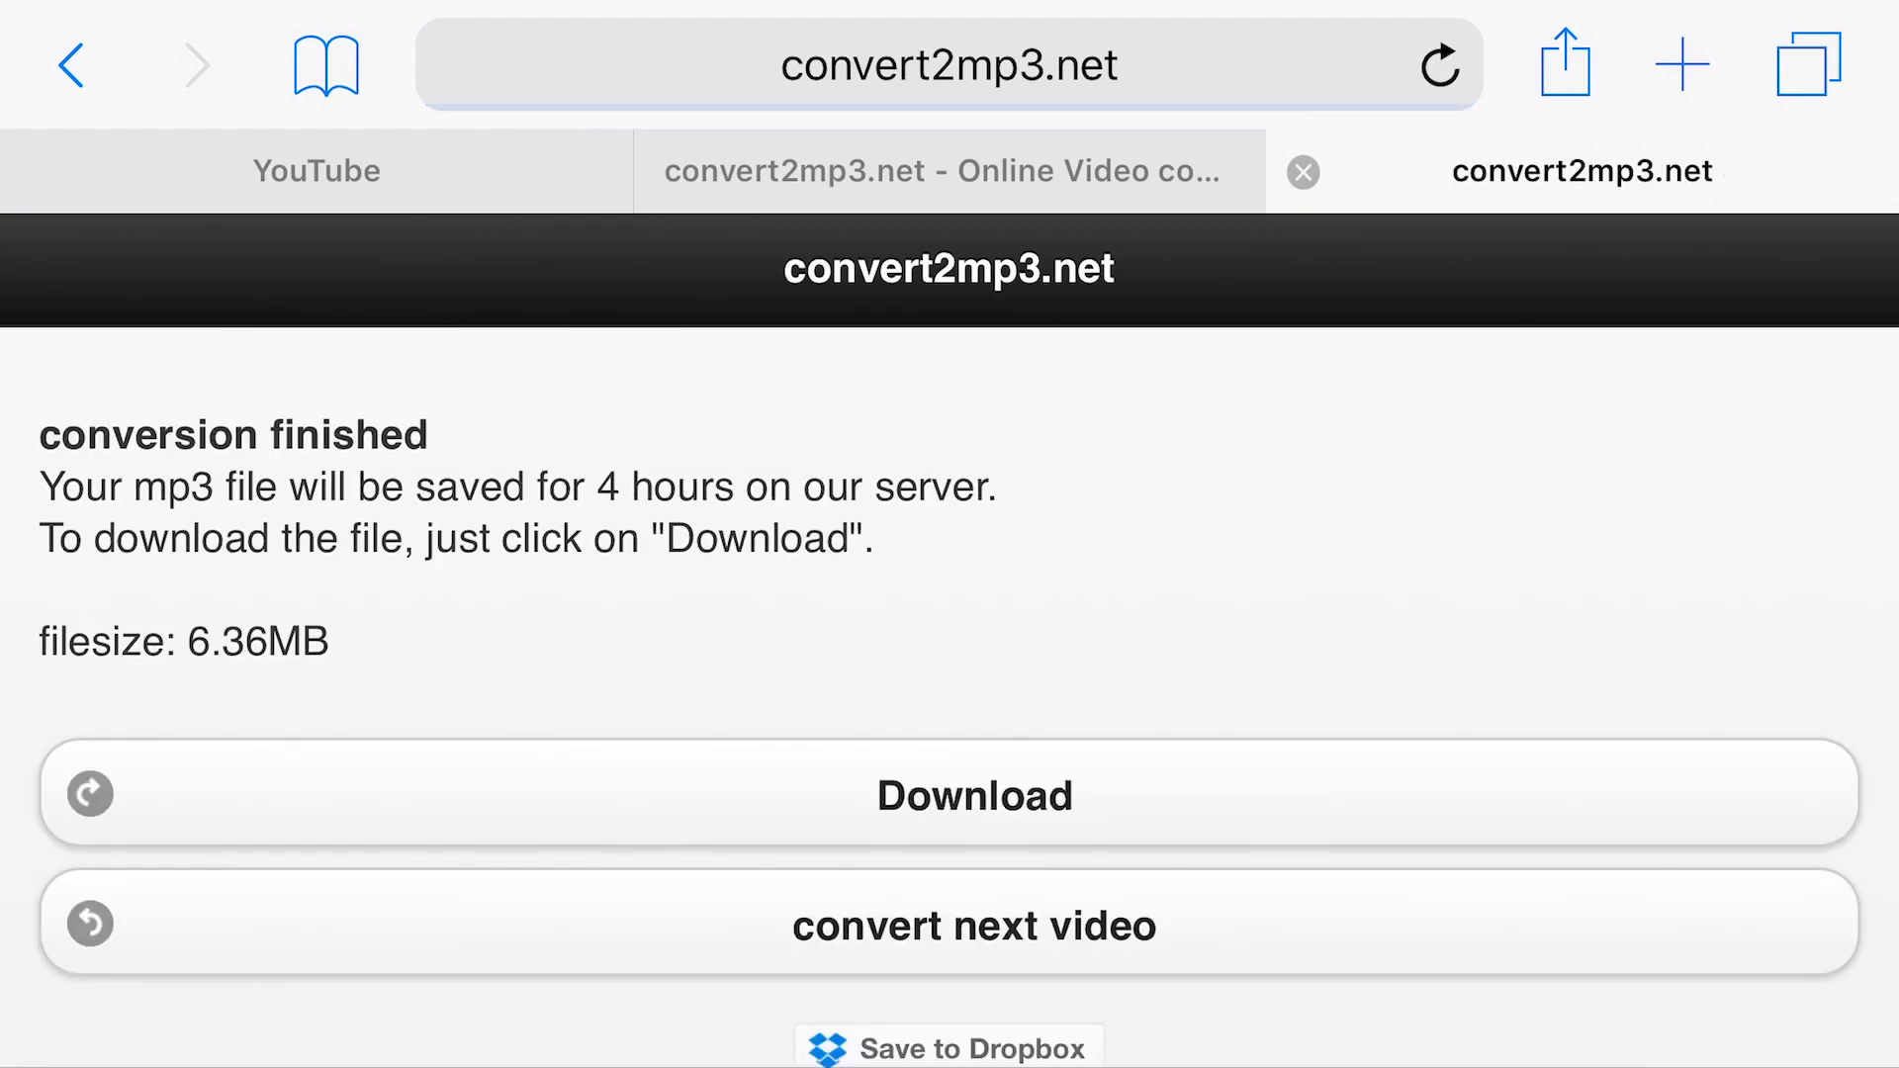
scroll(949, 593, down, 3)
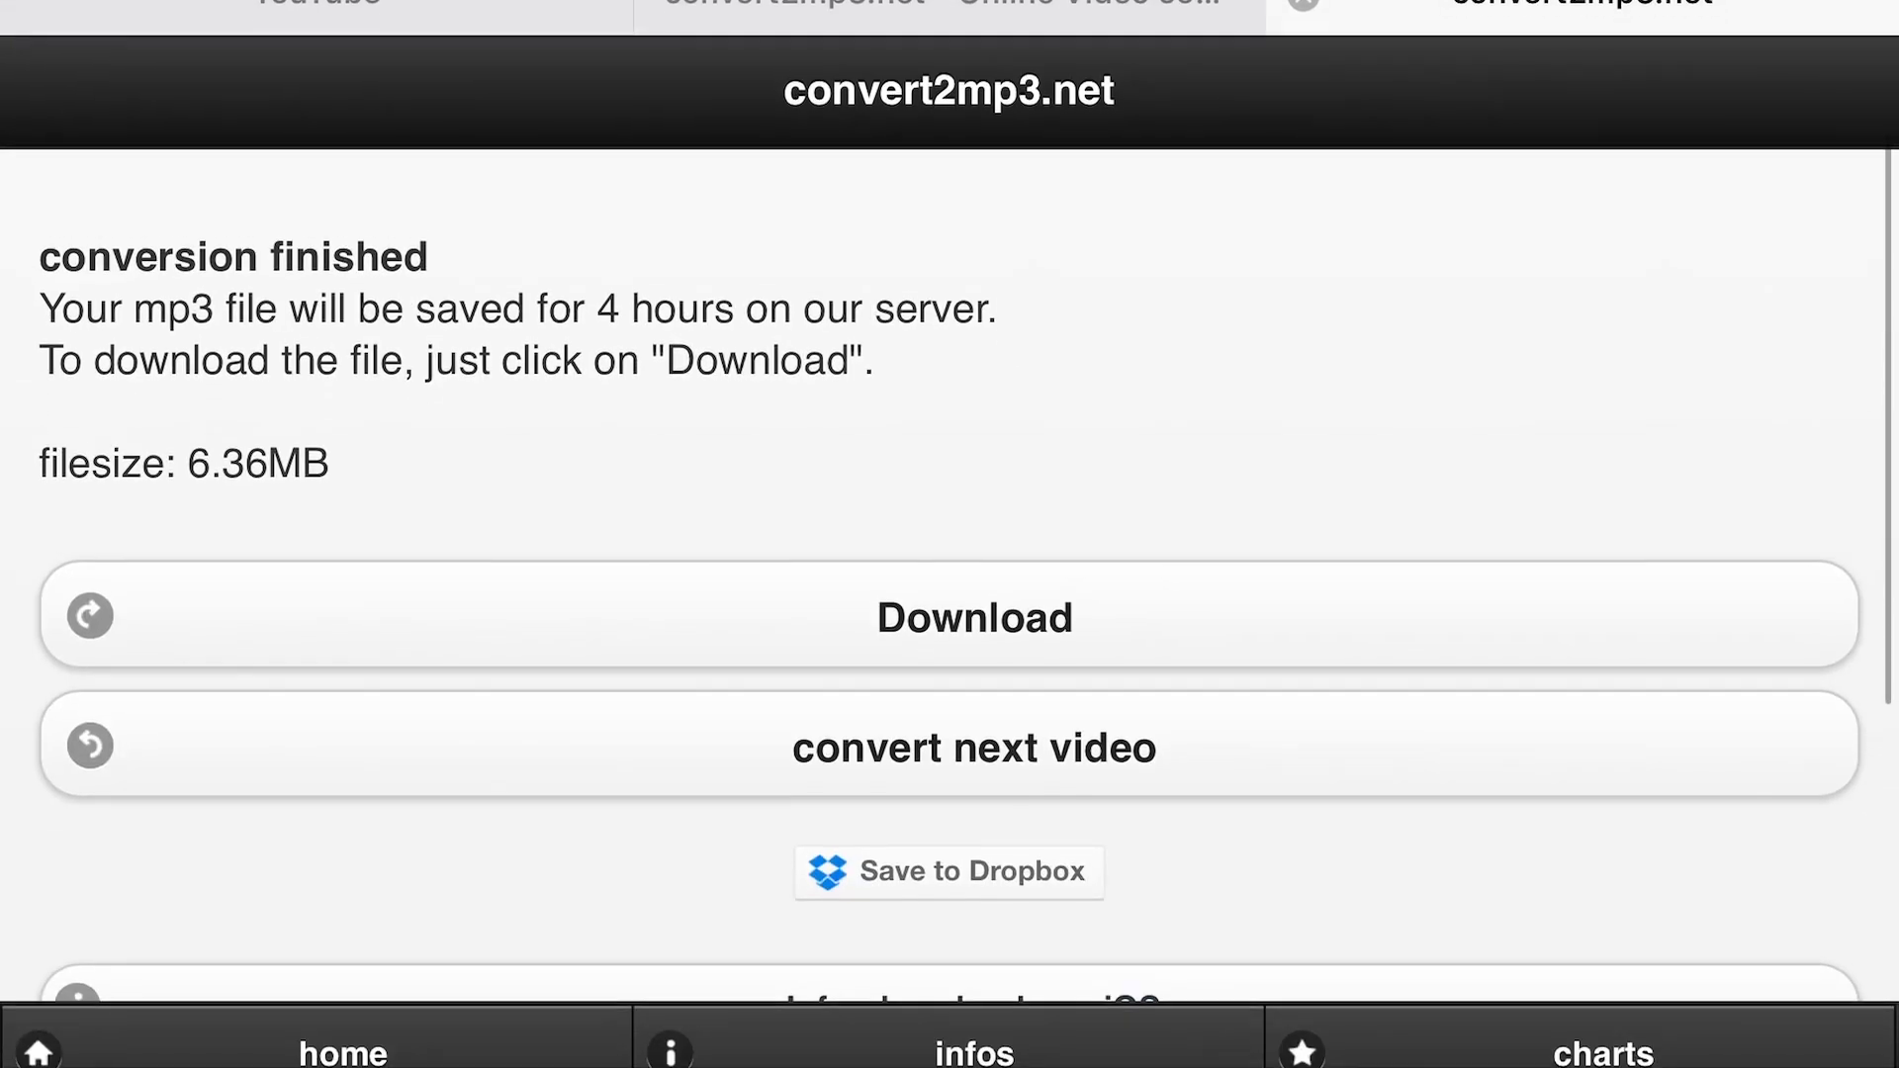
scroll(949, 593, up, 1)
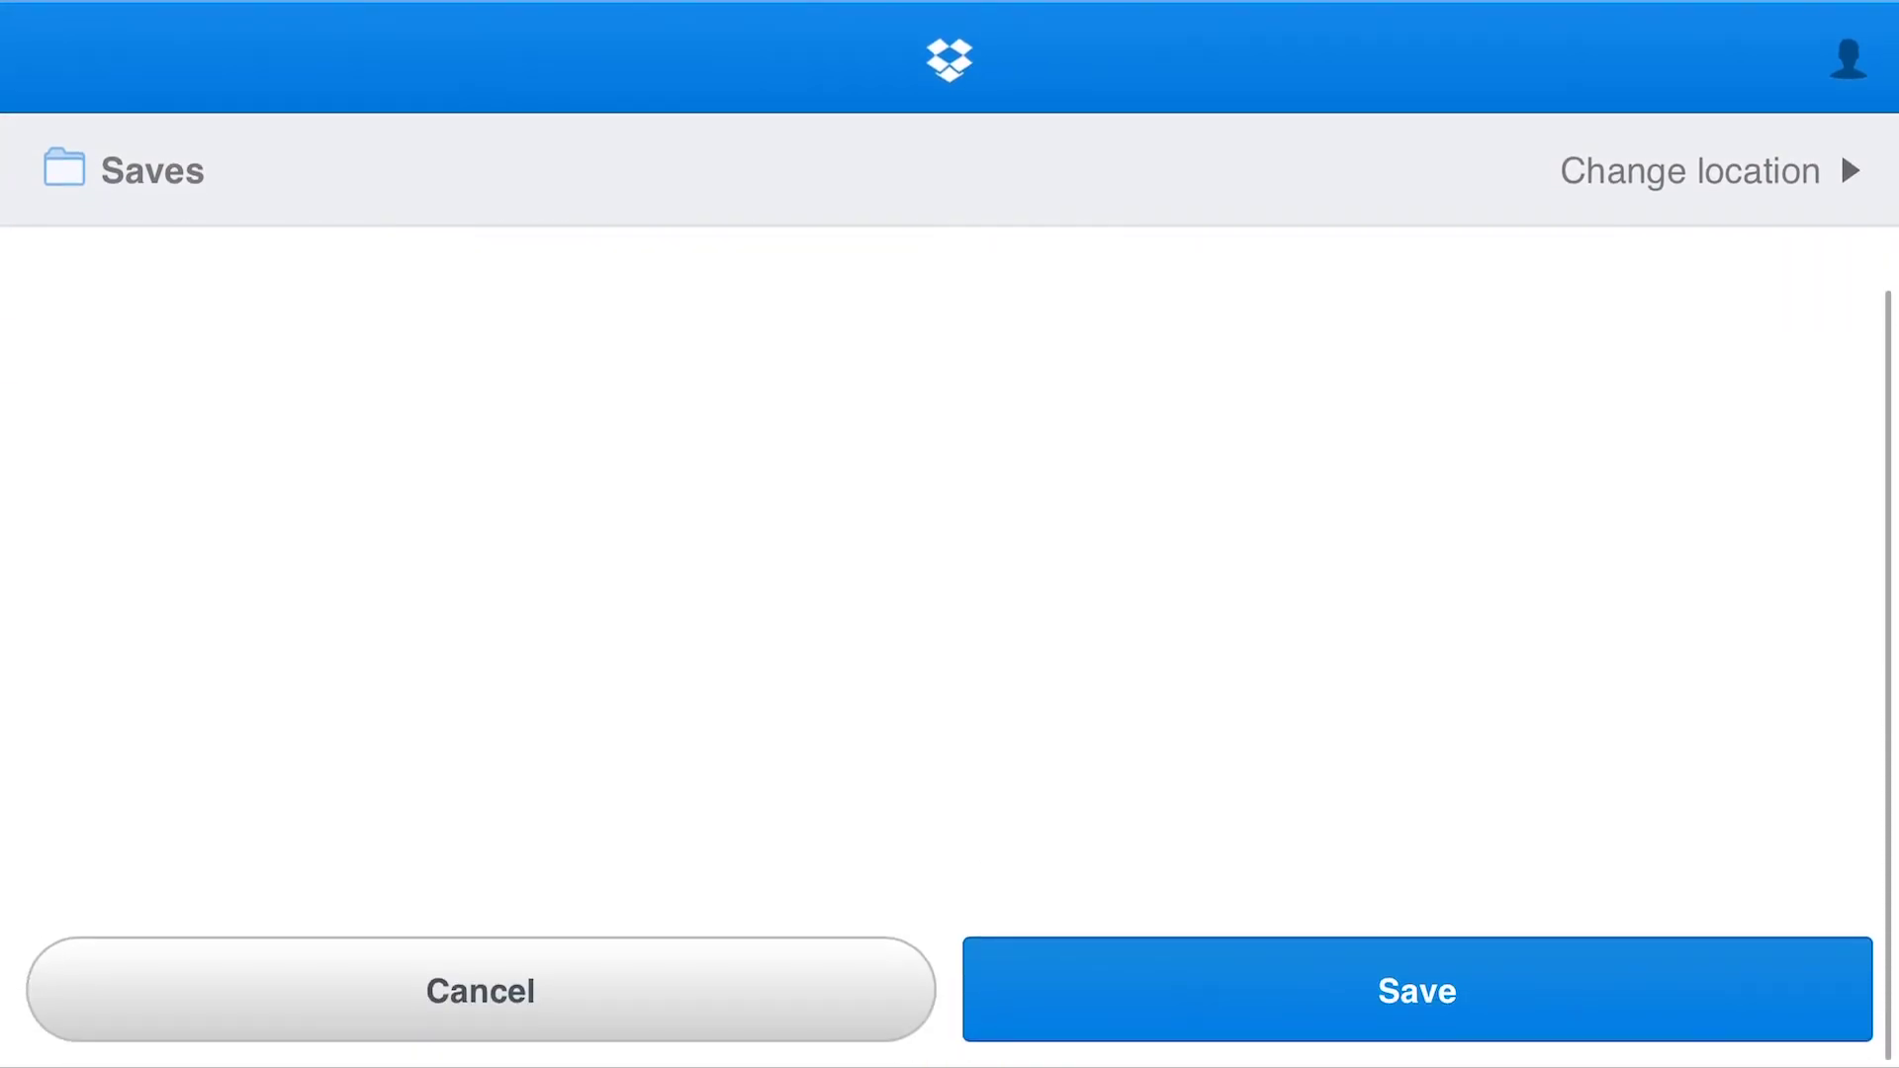
click(1417, 992)
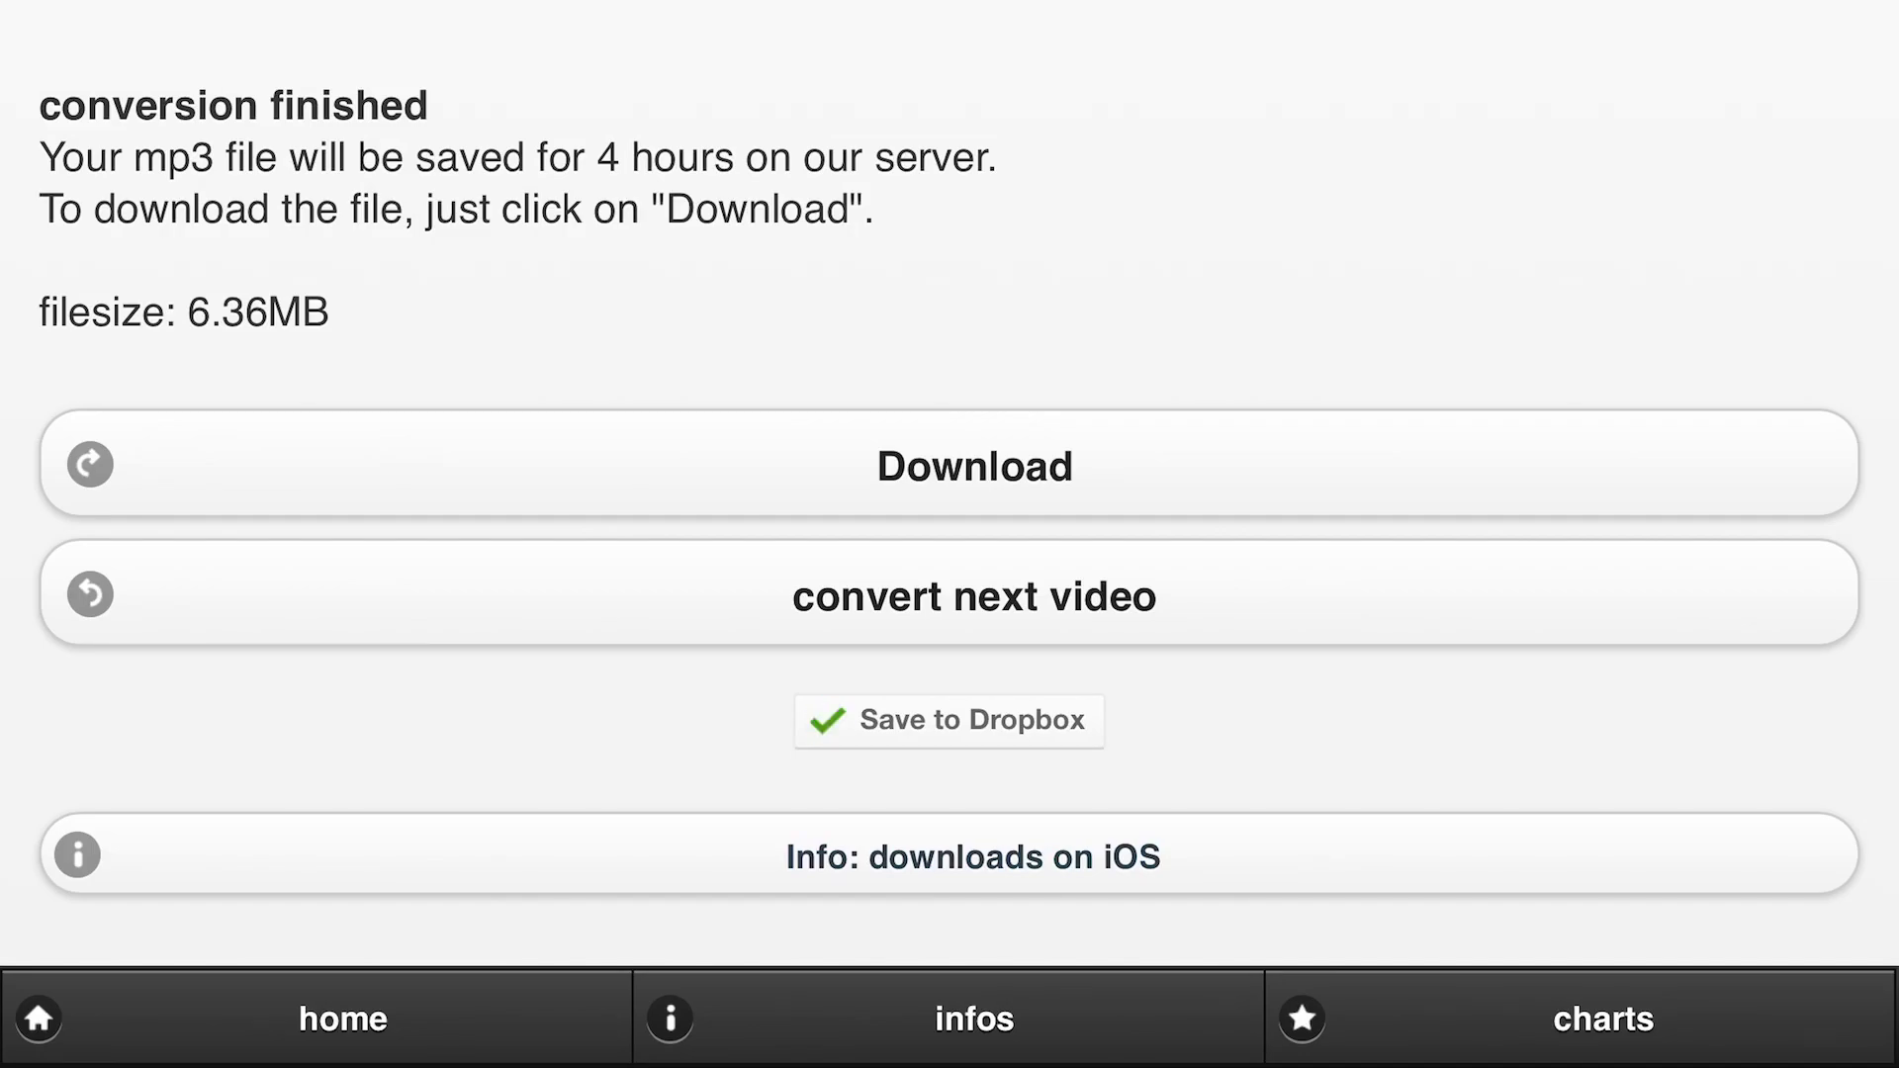
key(super+h)
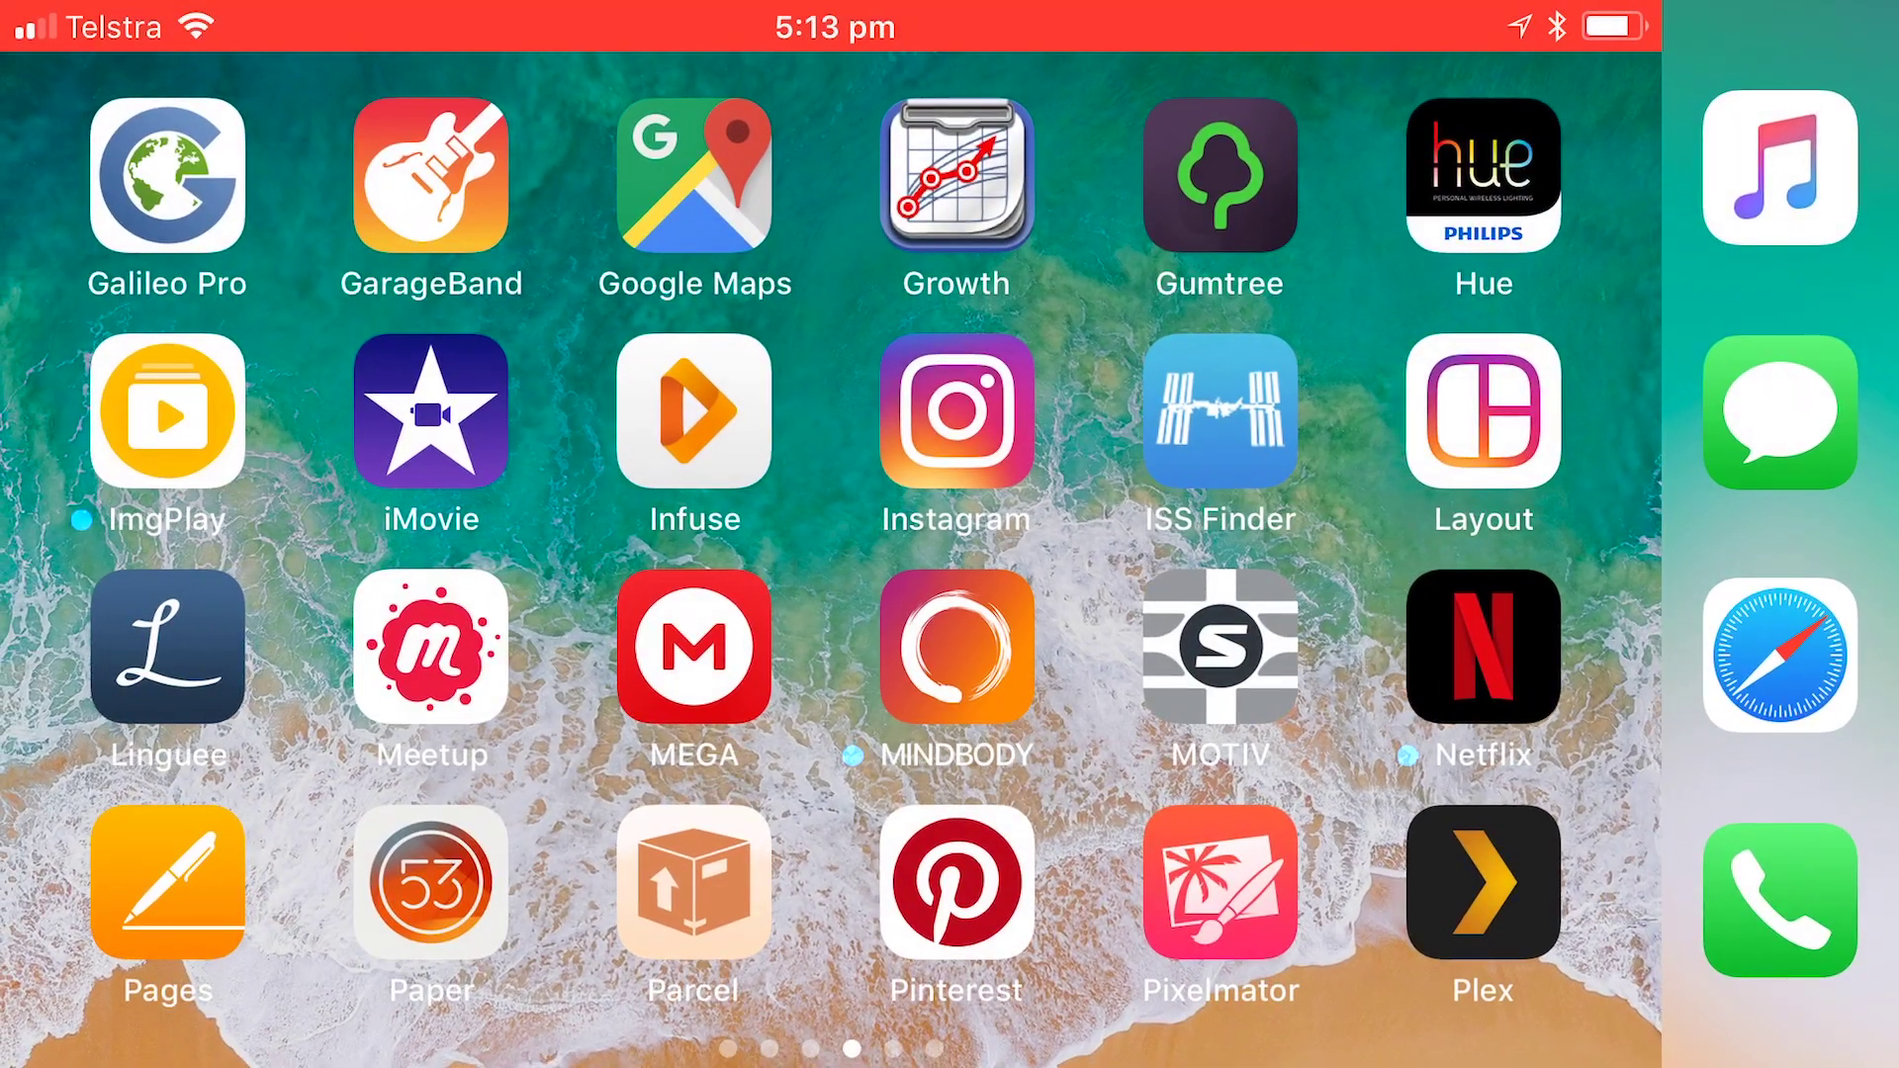
Launch iMovie and create a new Movie project from the Projects + tile
click(432, 412)
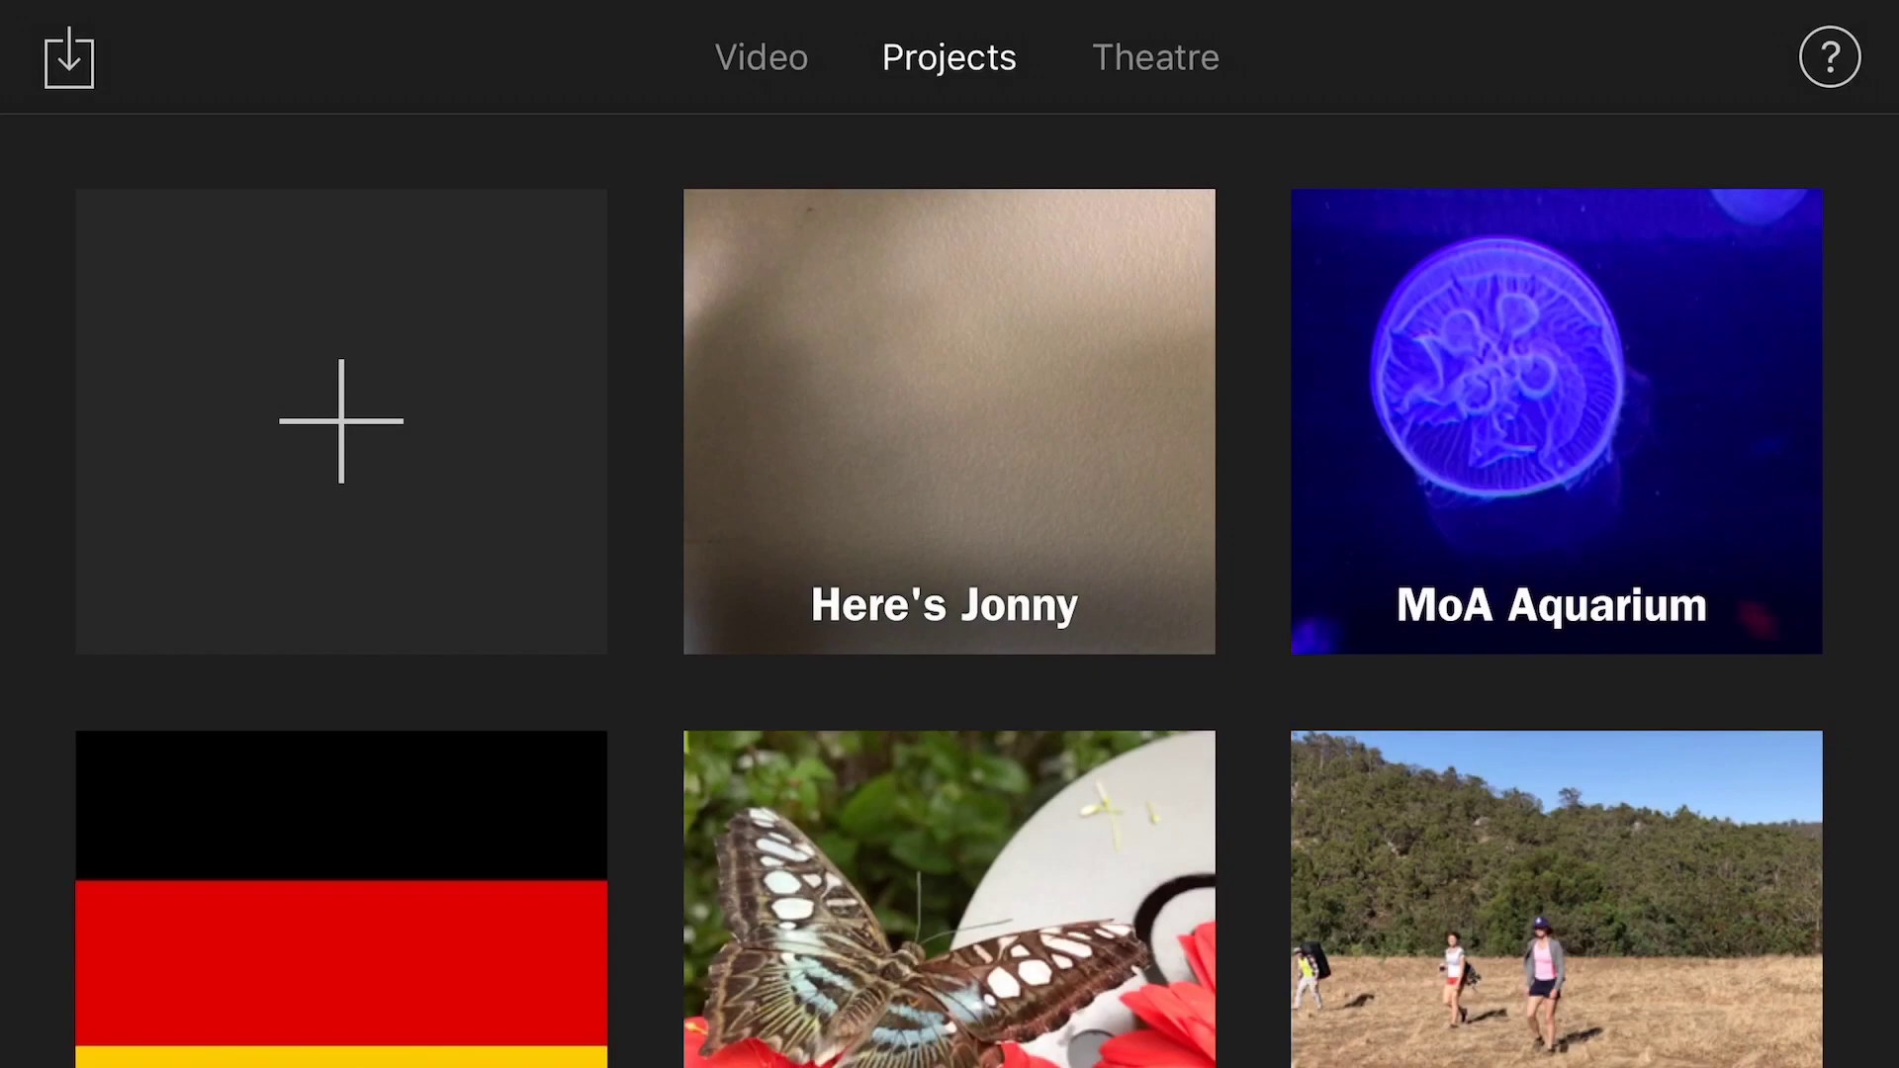
click(341, 422)
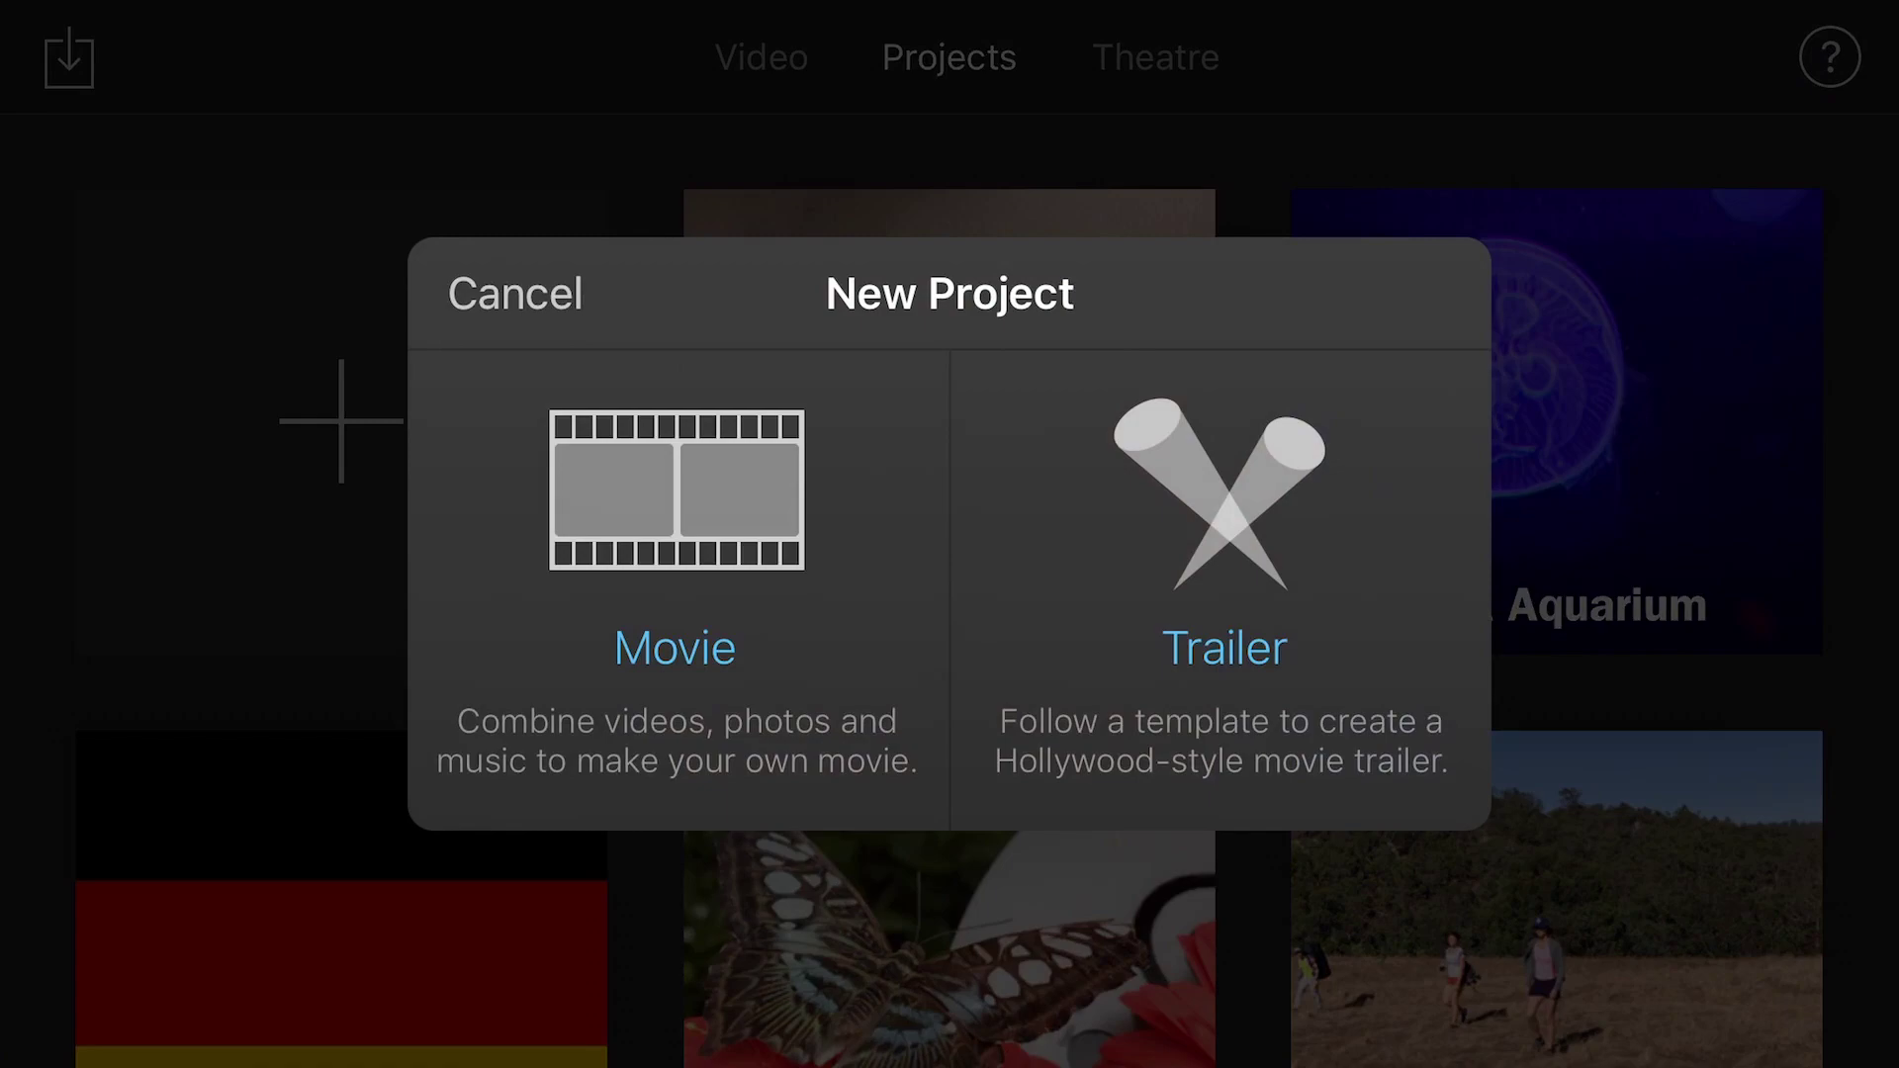
click(674, 534)
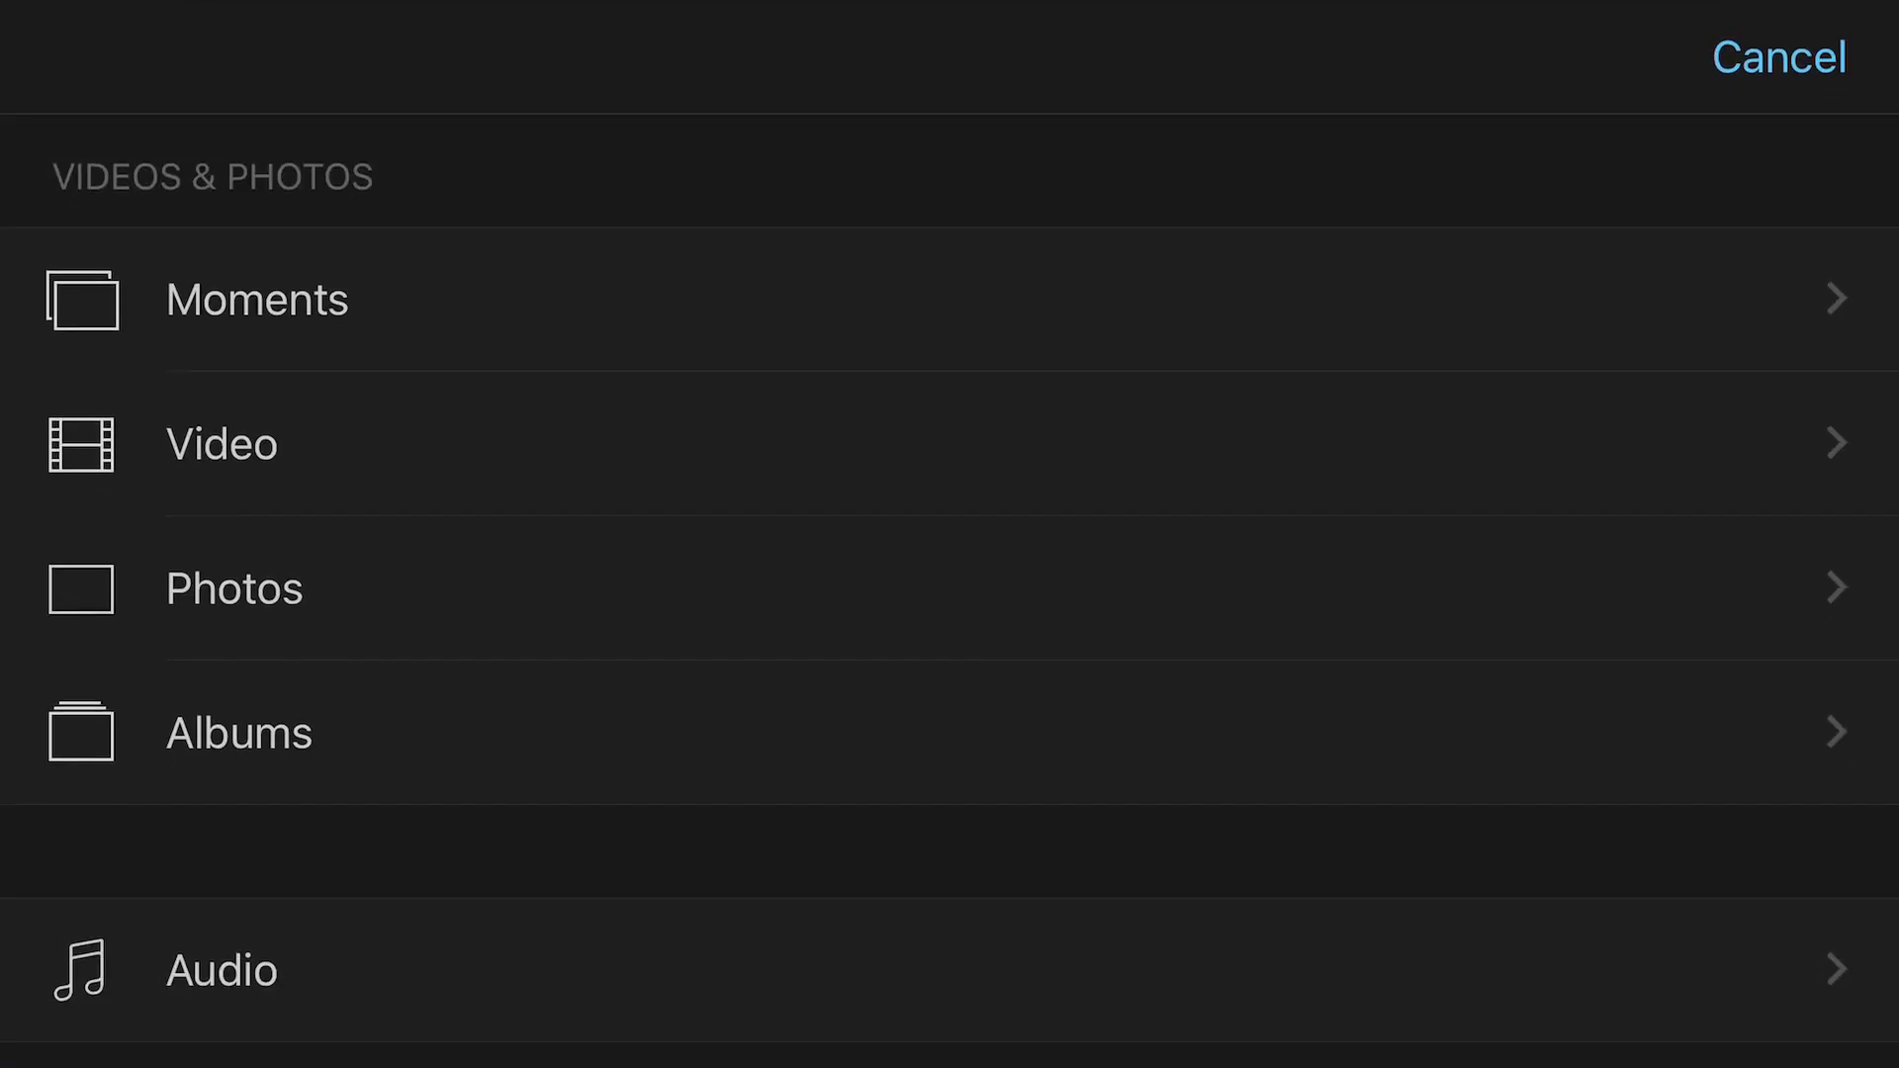
scroll(950, 558, down, 5)
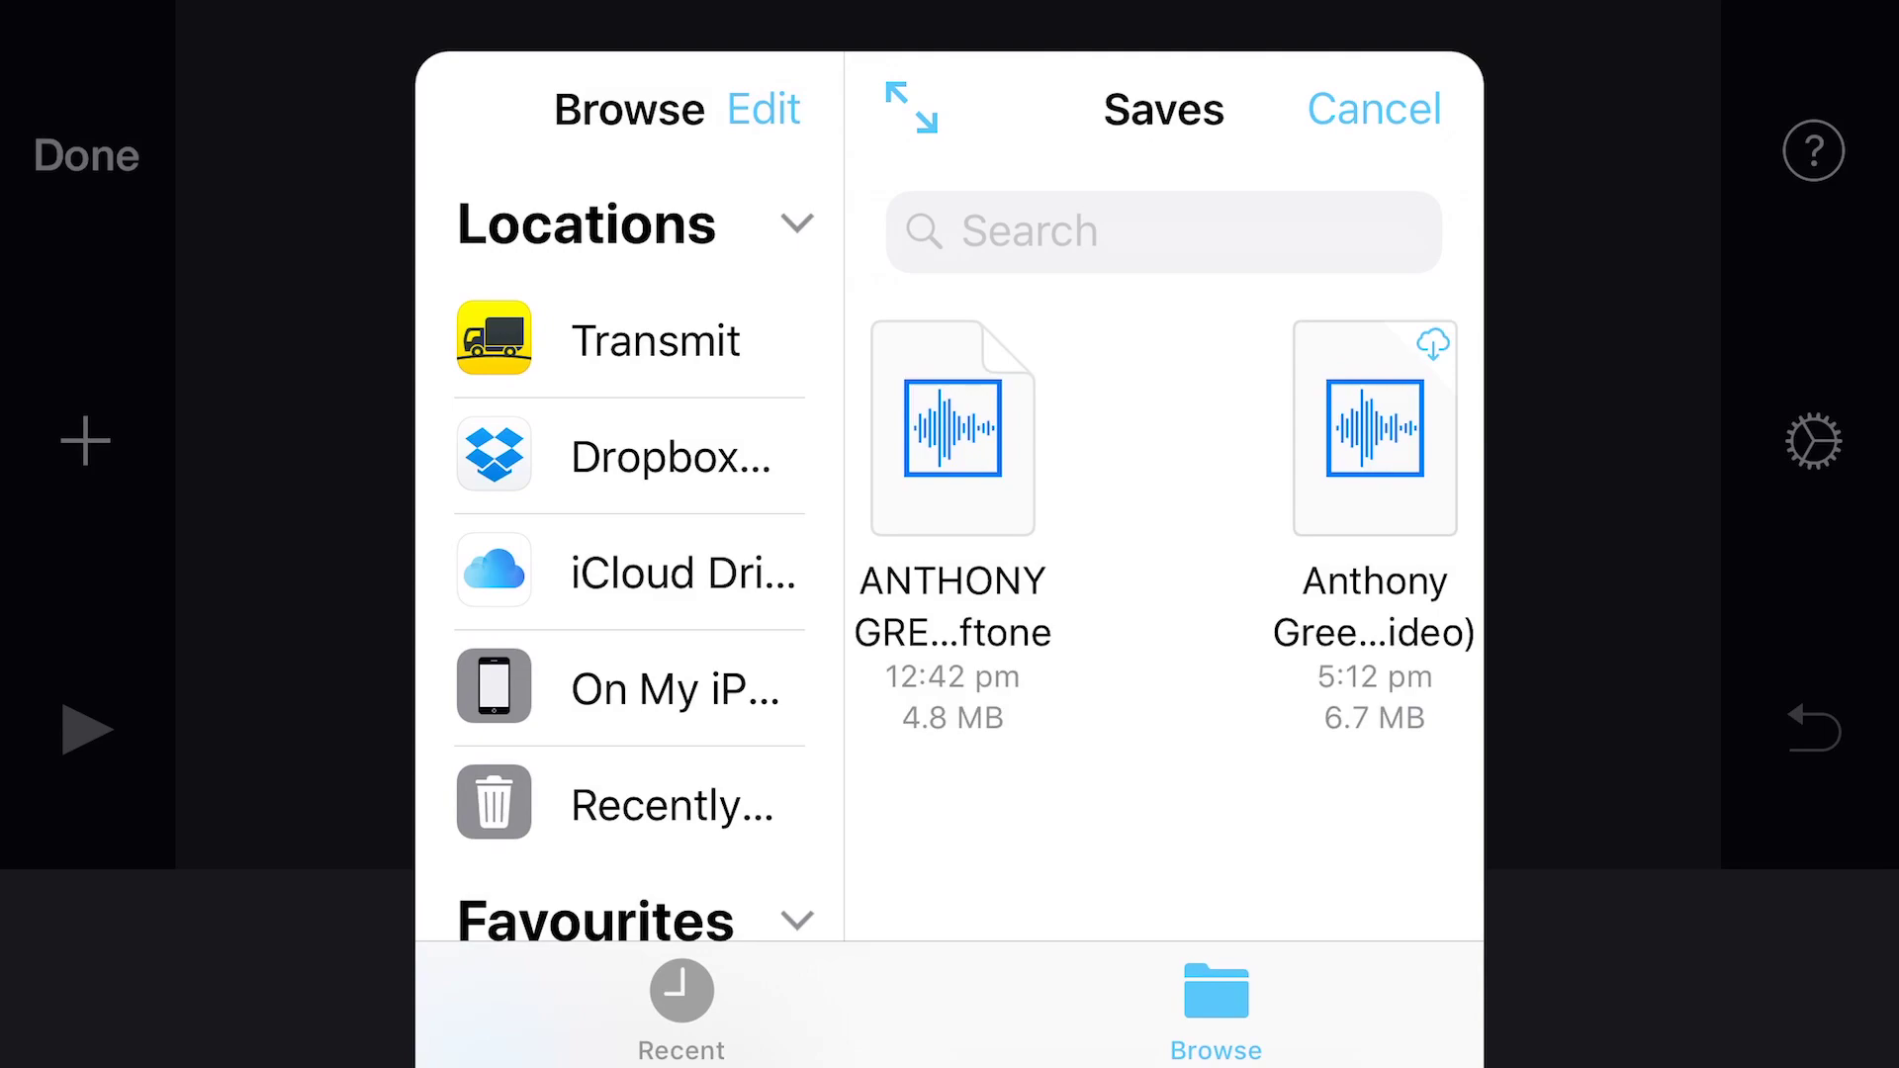
Open Dropbox in Files, edit the Locations list, then reopen Dropbox's top level
click(630, 455)
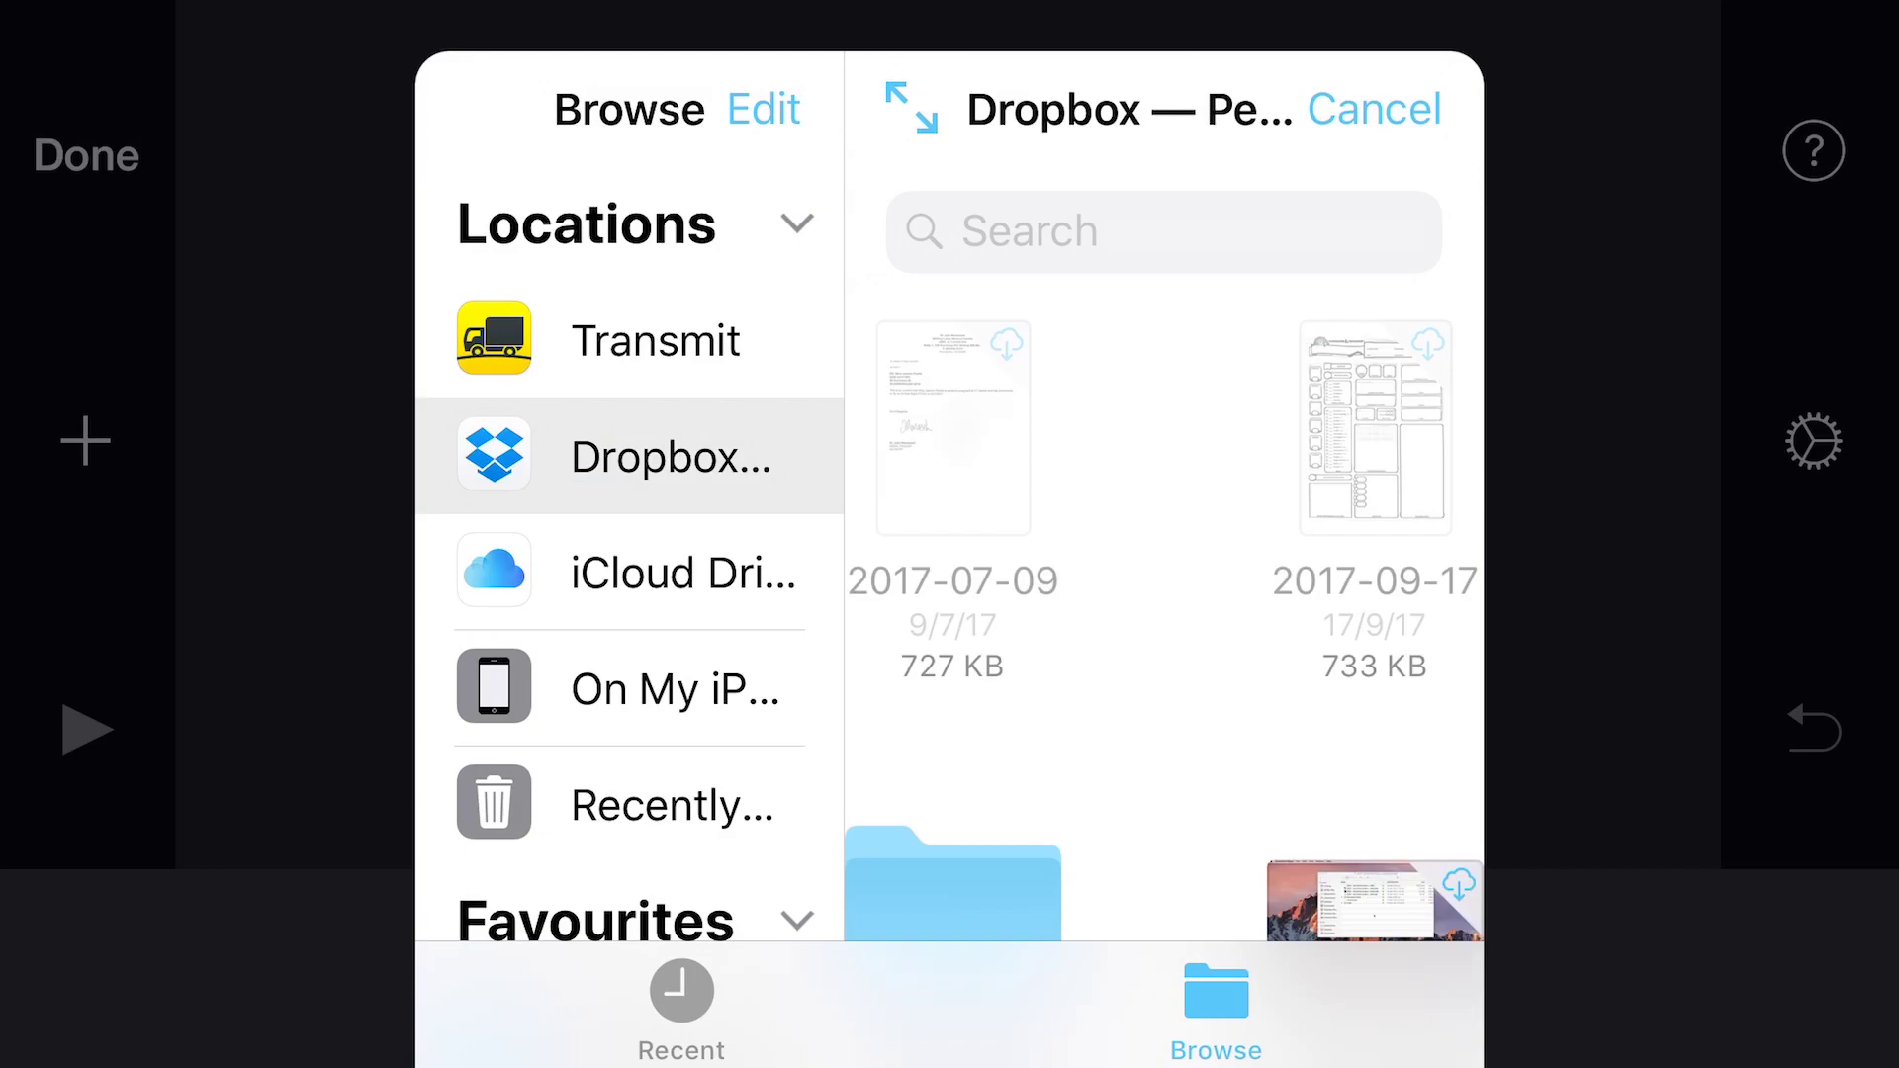
click(763, 109)
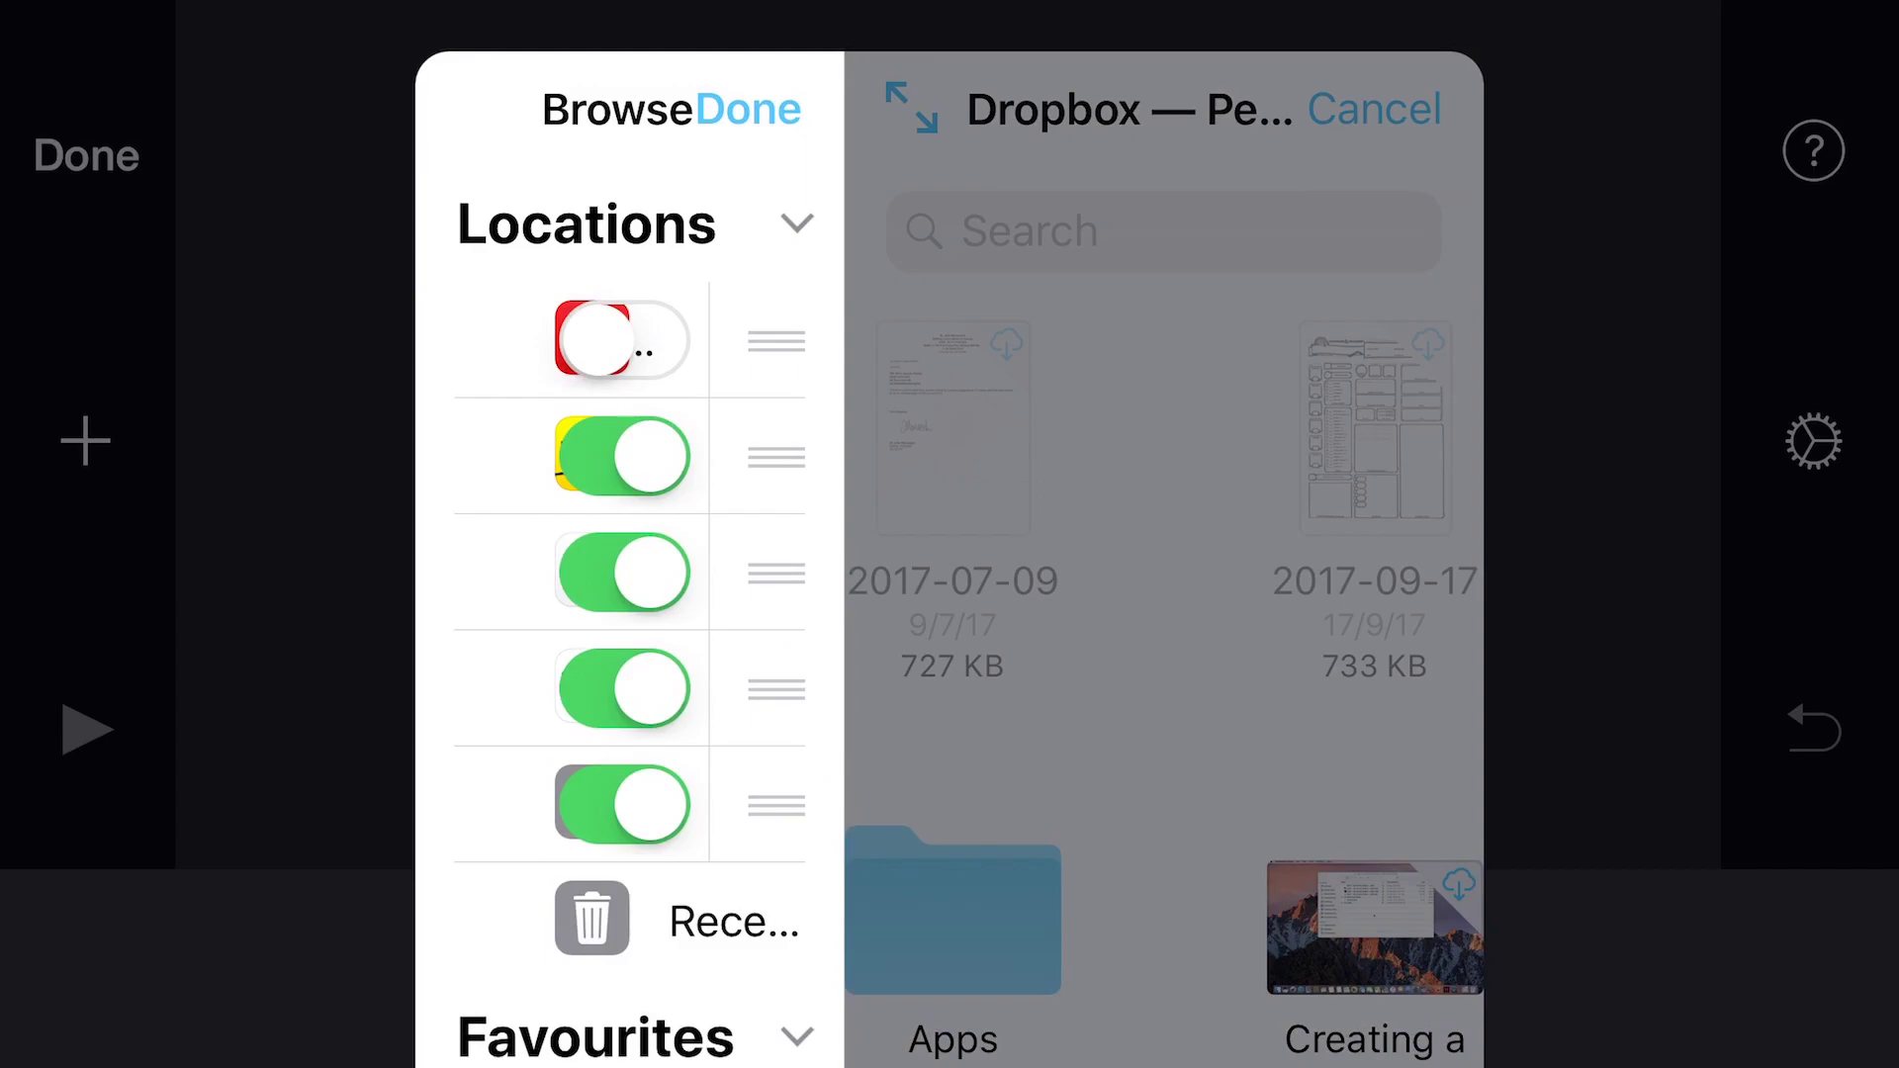
click(623, 574)
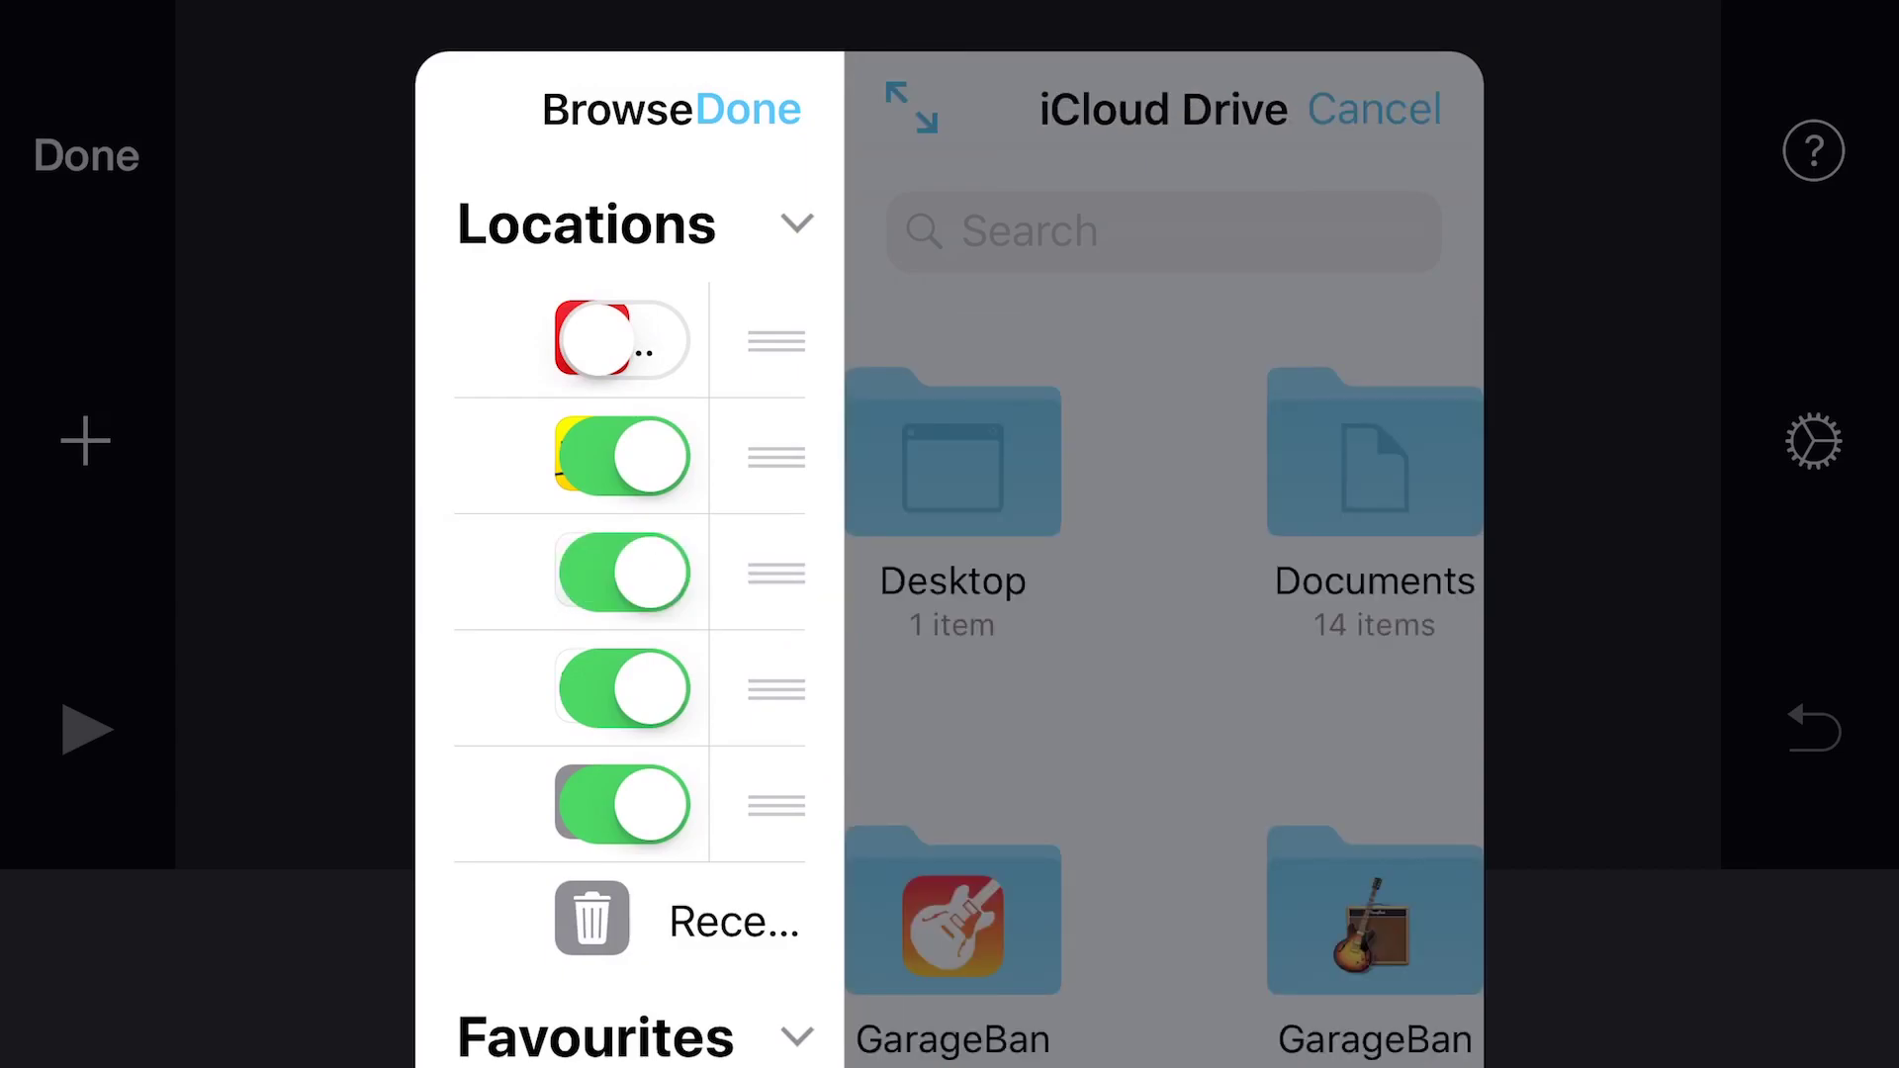
click(748, 109)
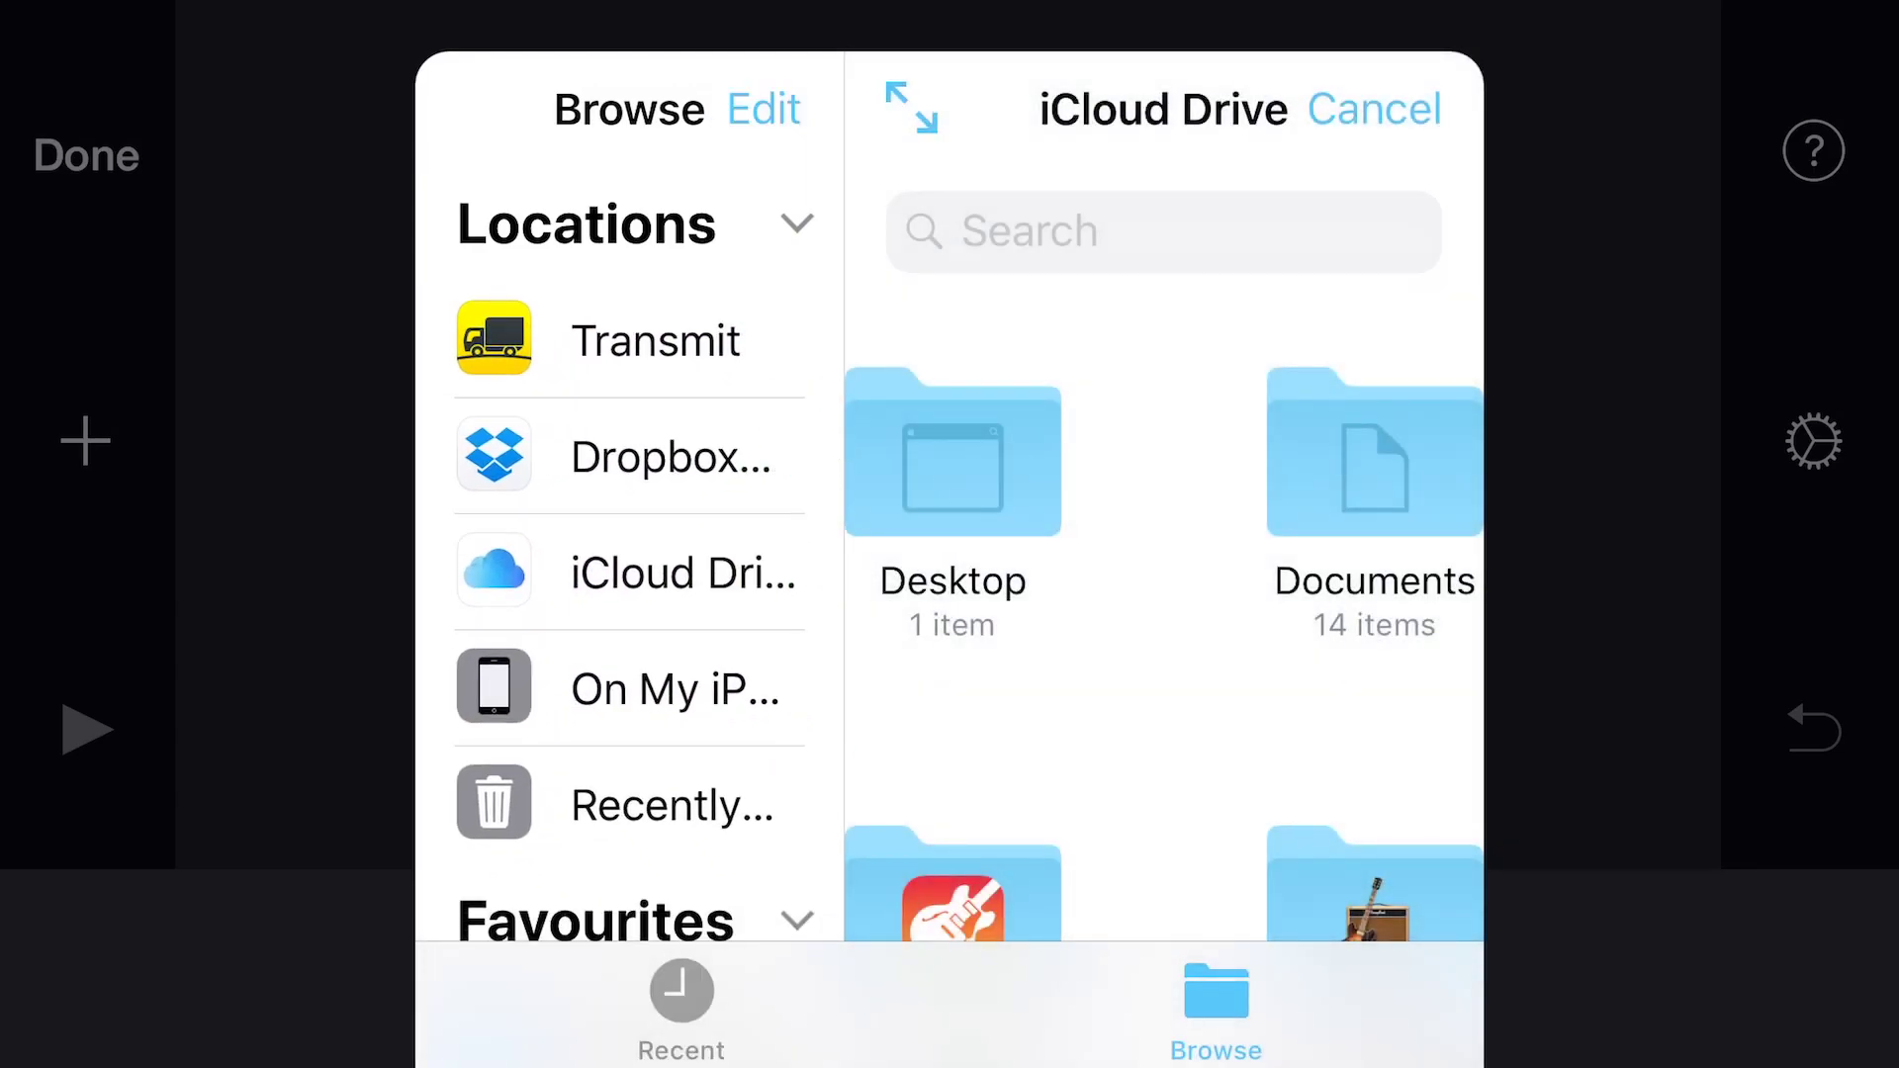
click(629, 457)
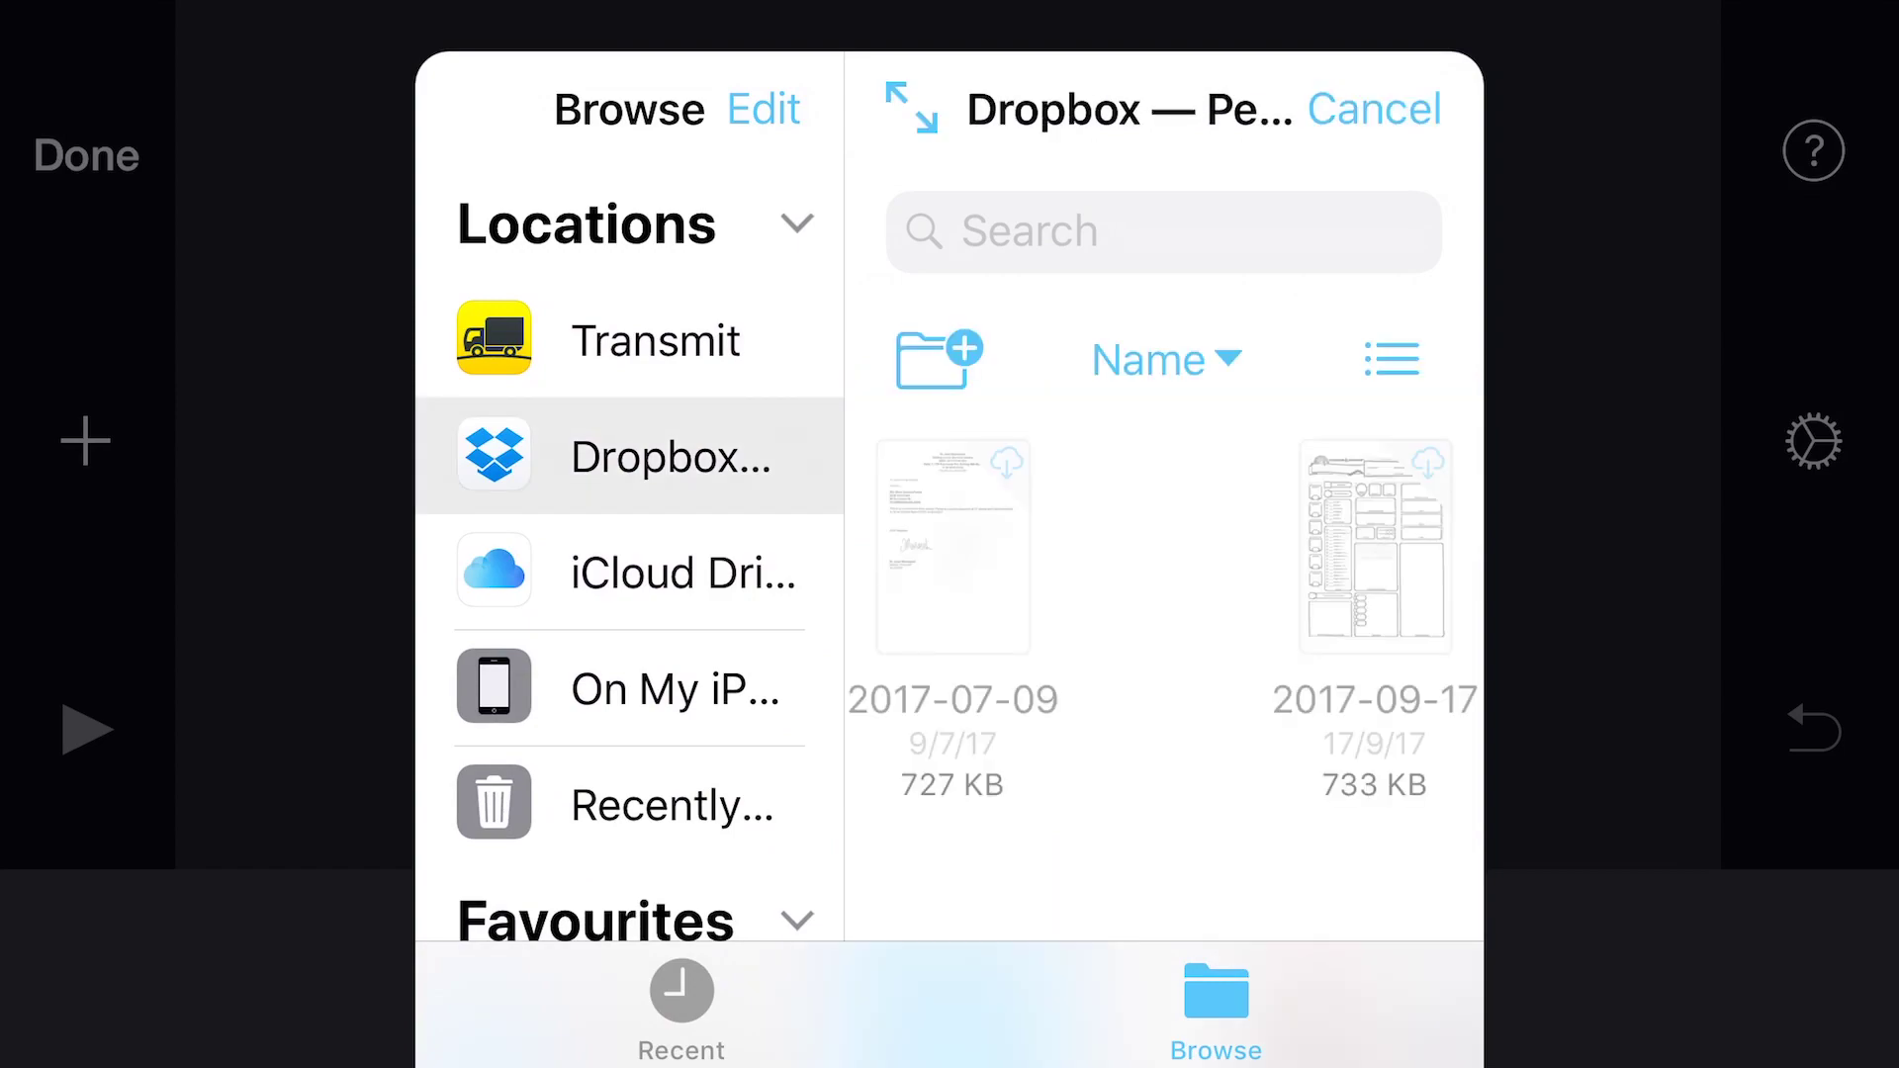
scroll(1164, 669, down, 5)
scroll(1165, 669, up, 5)
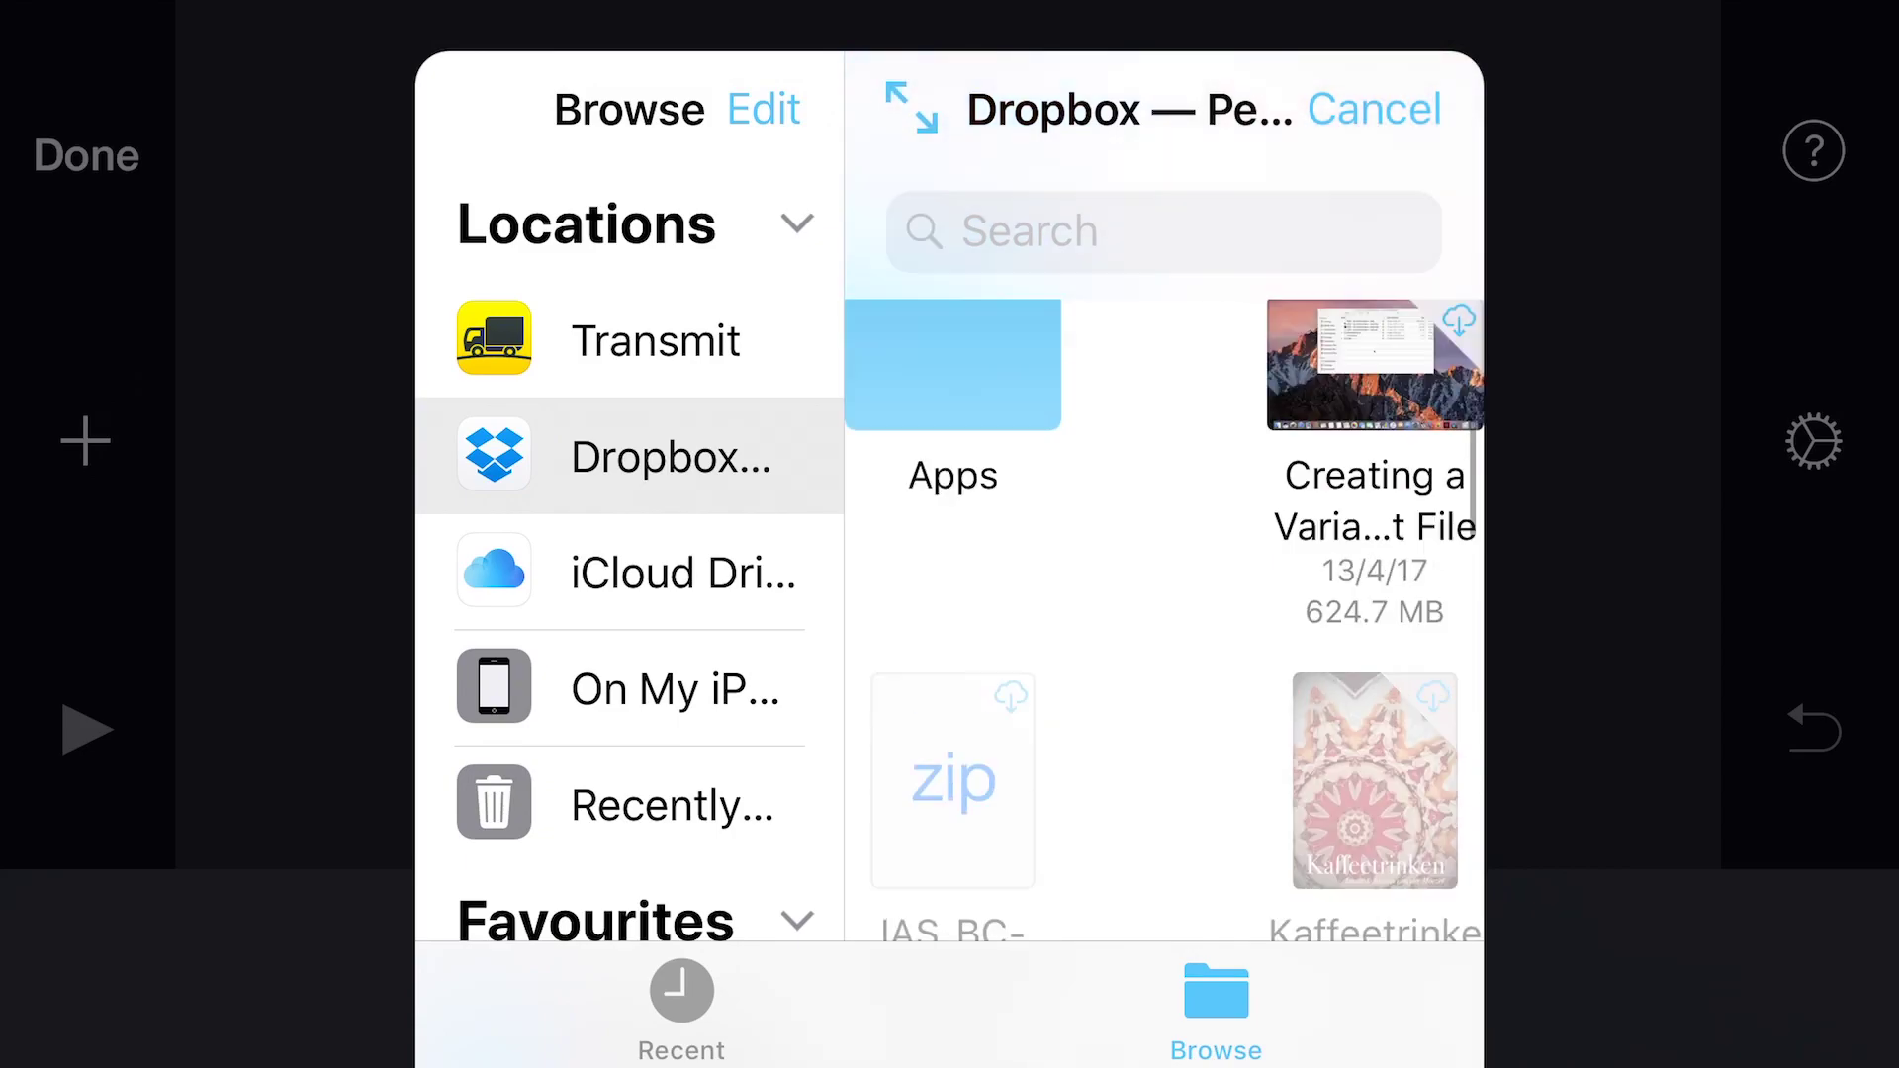
In list view, open the Saves folder and download the 5:12 pm Anthony Green song
click(1391, 393)
scroll(1164, 623, down, 3)
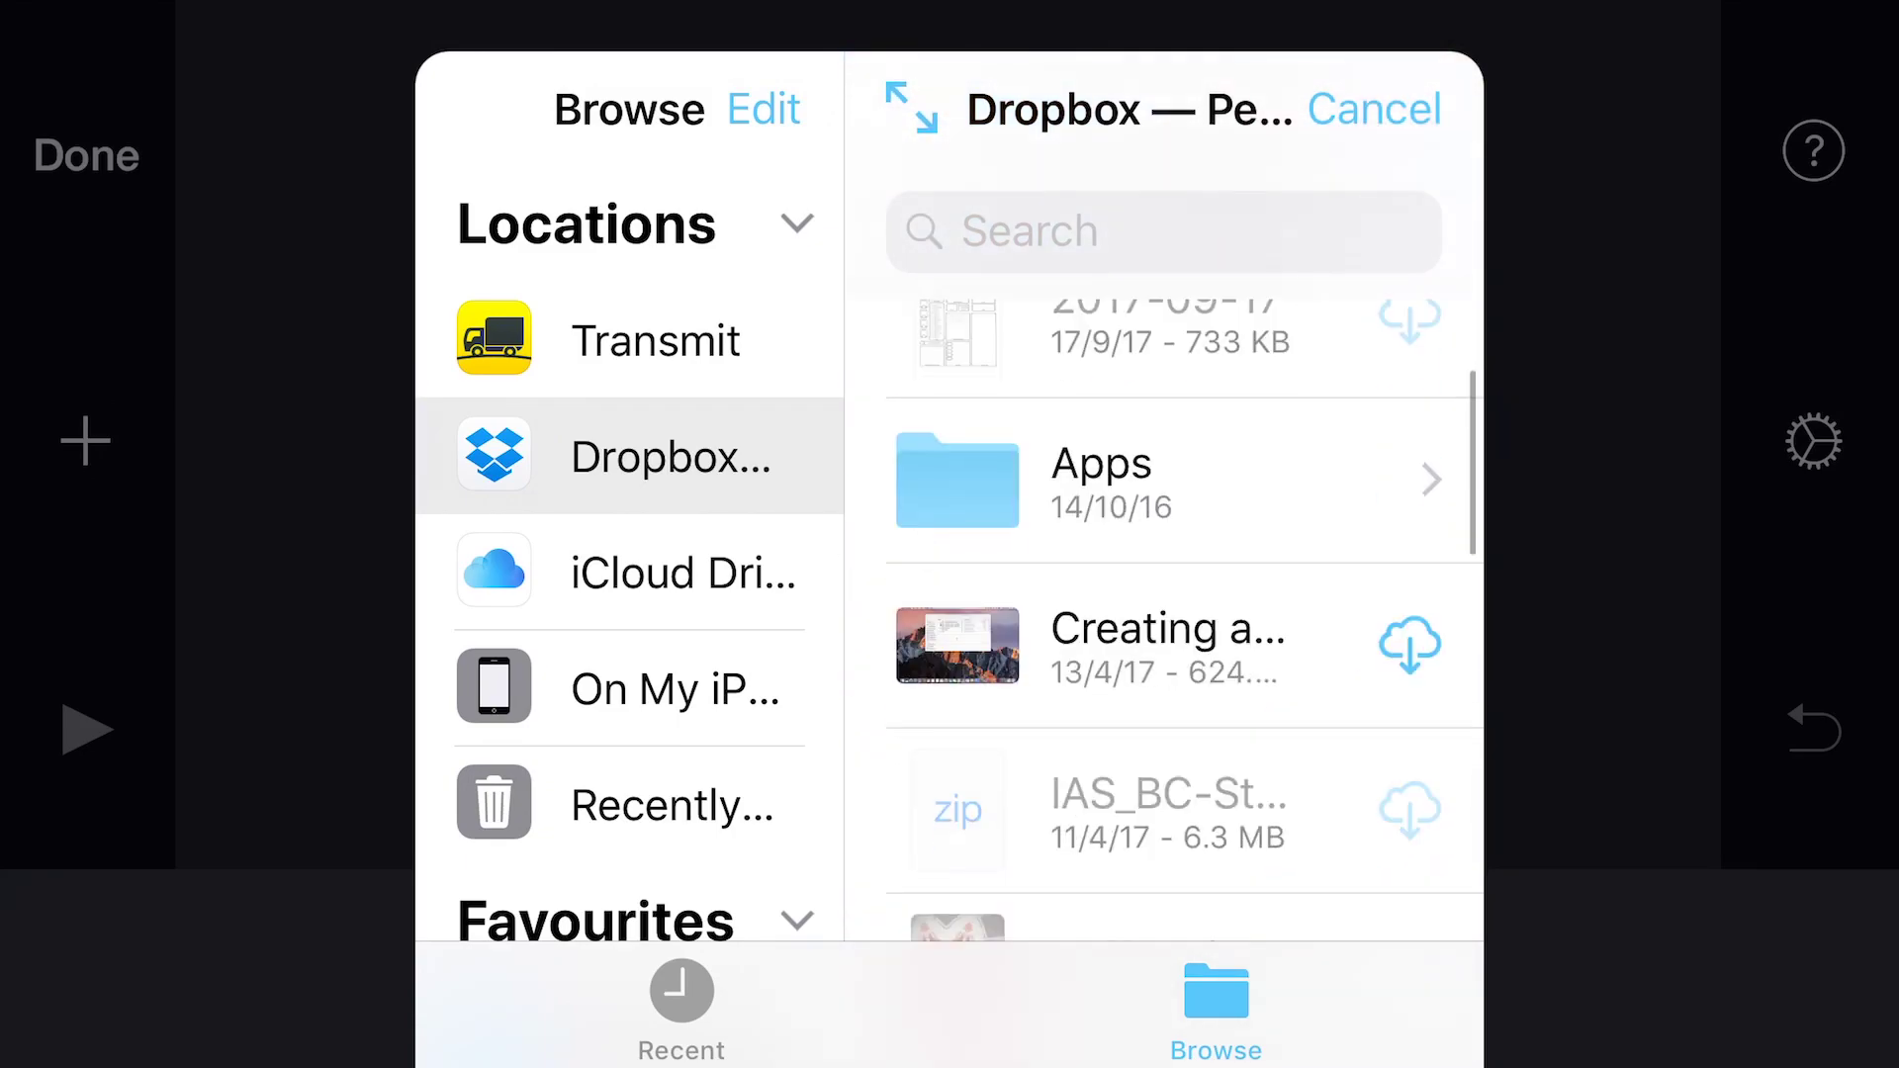
scroll(1165, 624, down, 5)
scroll(1165, 623, down, 3)
click(1128, 378)
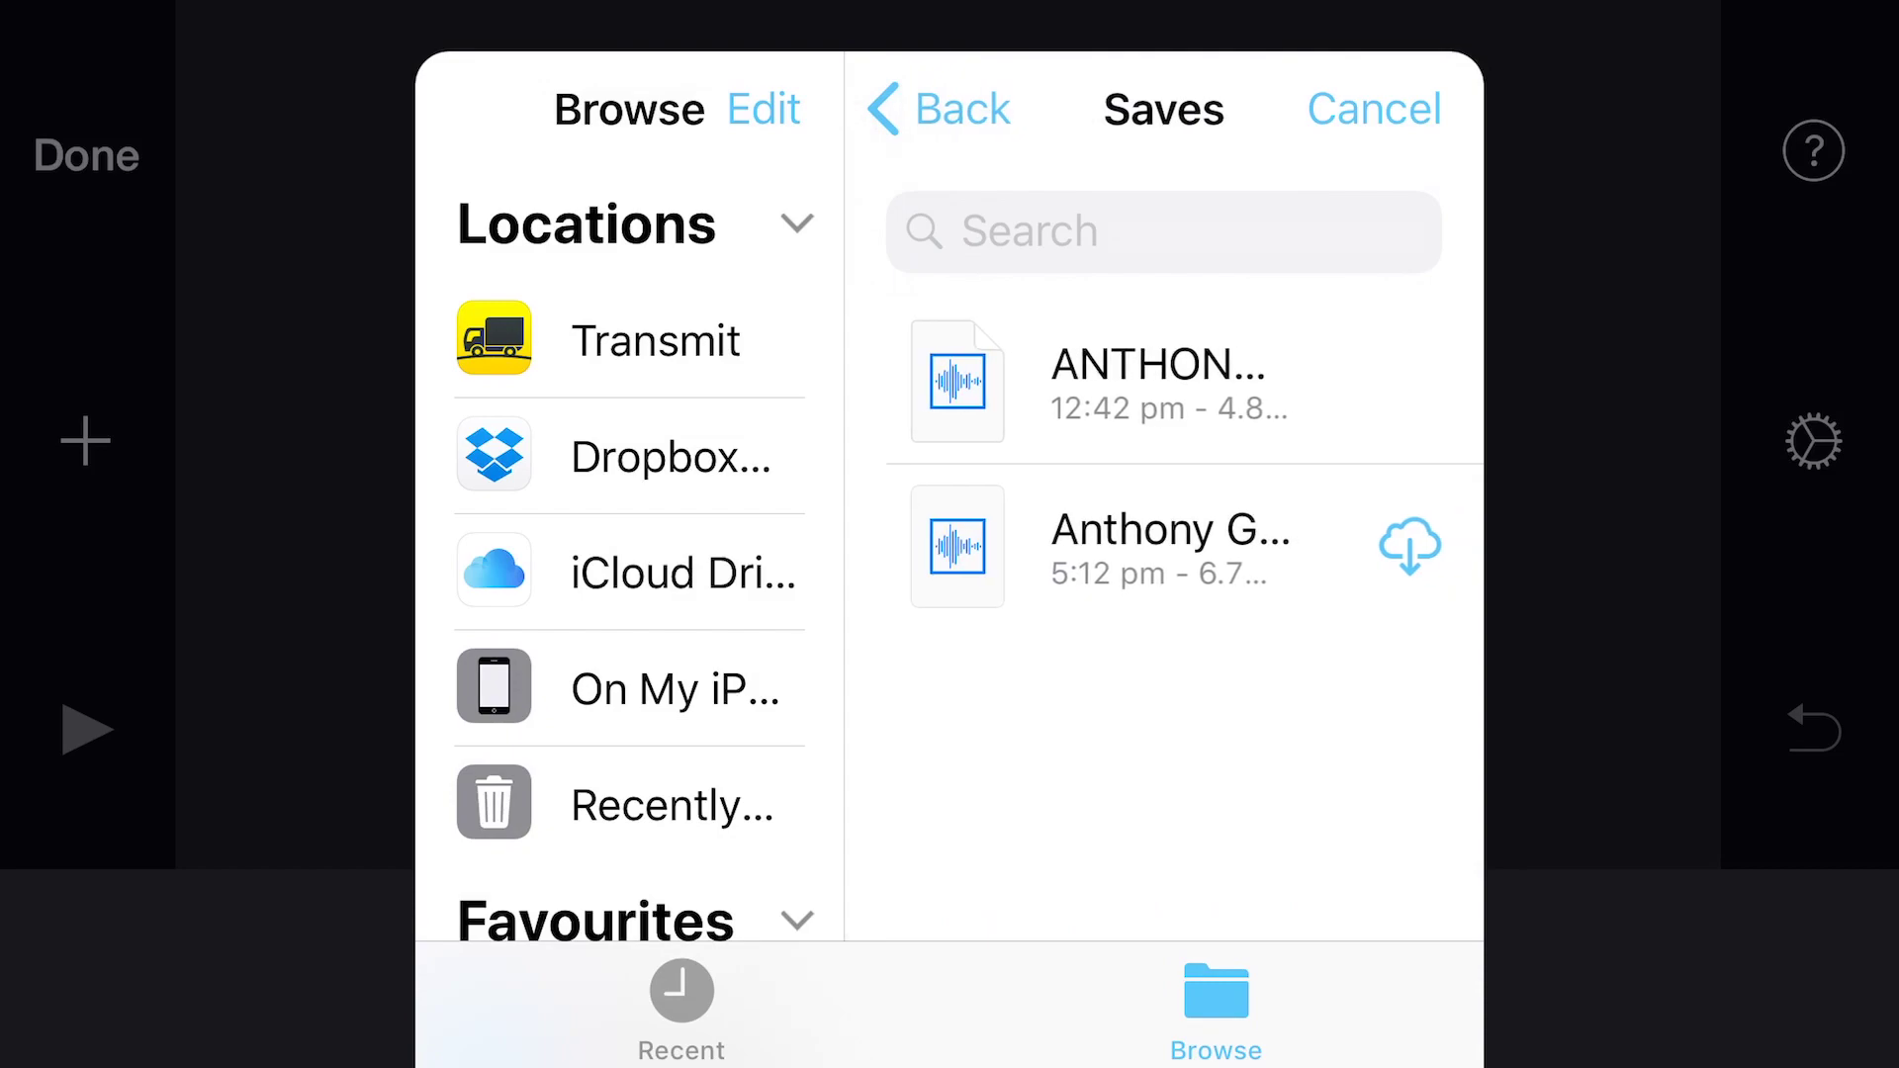
click(1165, 545)
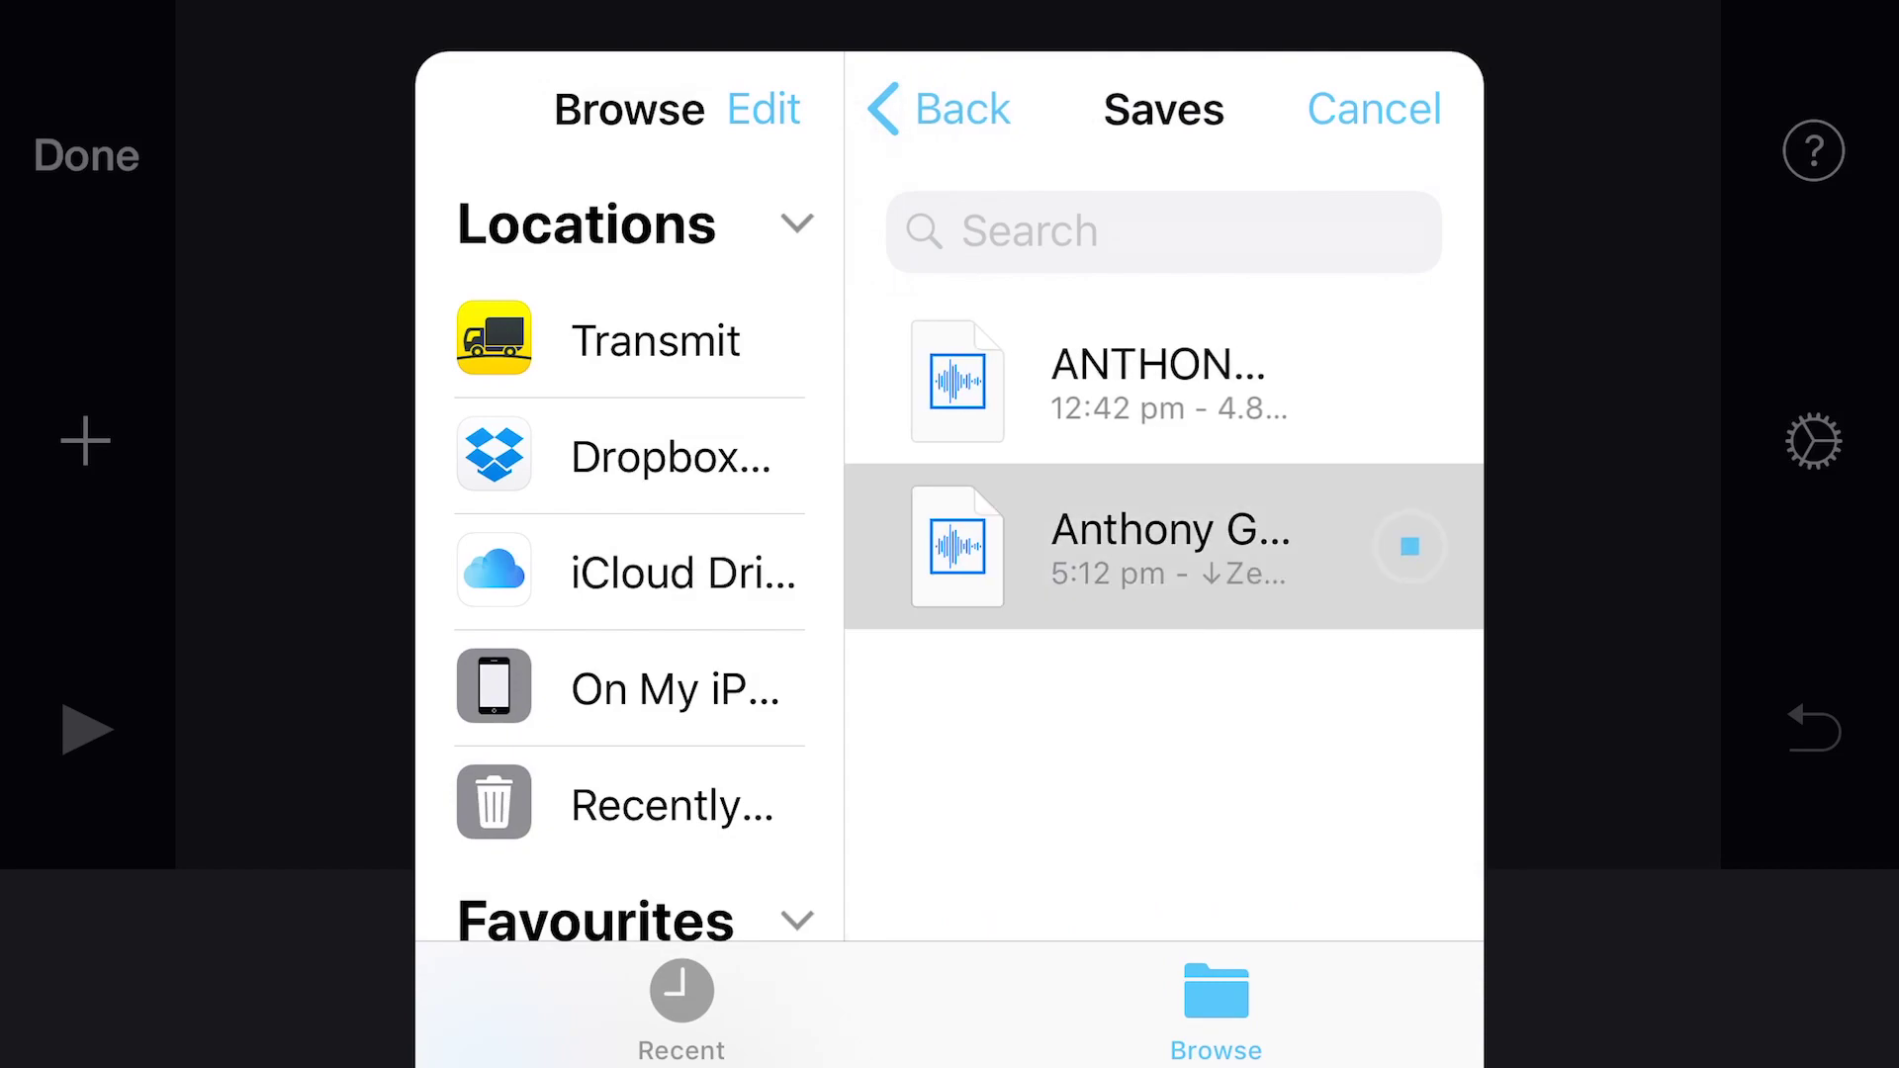